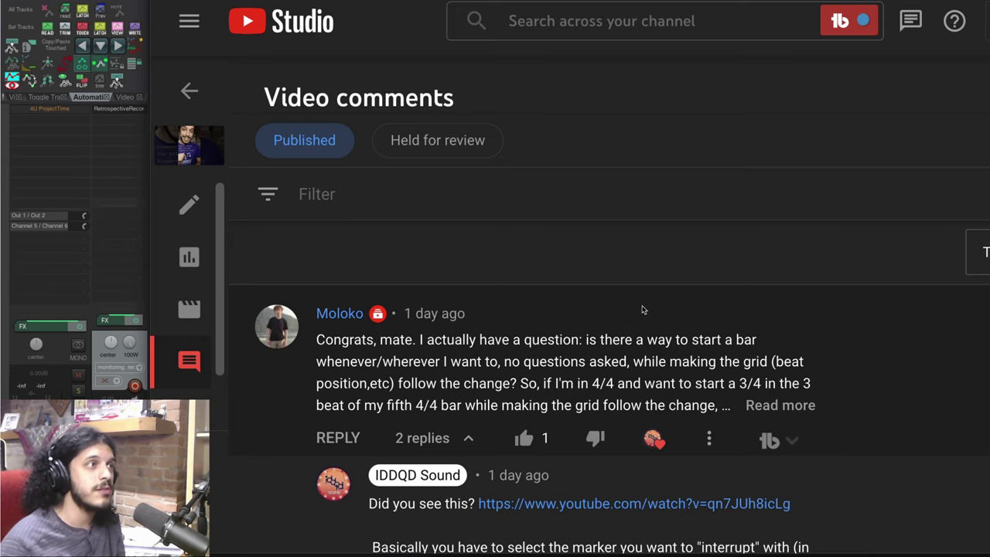
- Scroll the YouTube Studio comments to the viewer's question about auto-cycling REAPER themes
scroll(642, 309, "down", 5)
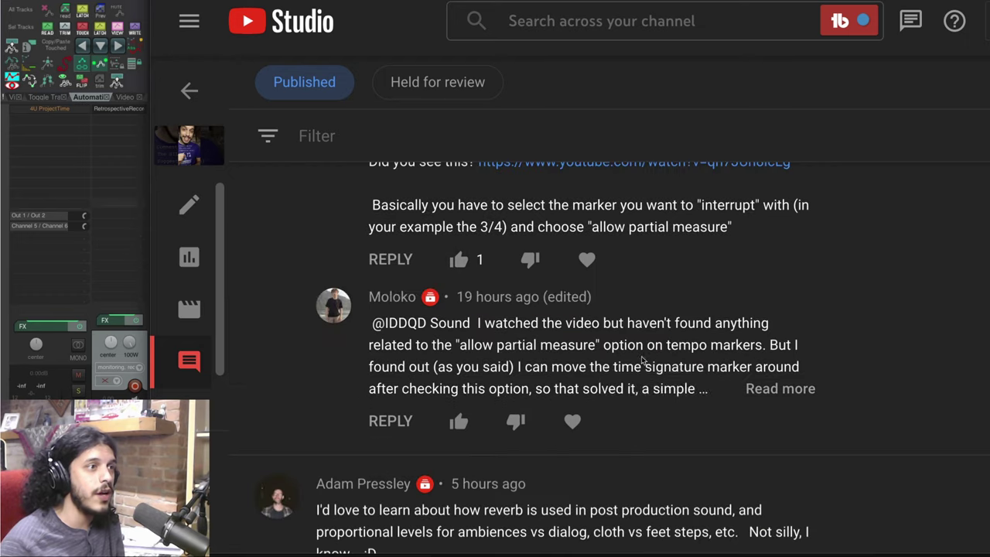
scroll(638, 365, "down", 4)
scroll(637, 370, "down", 2)
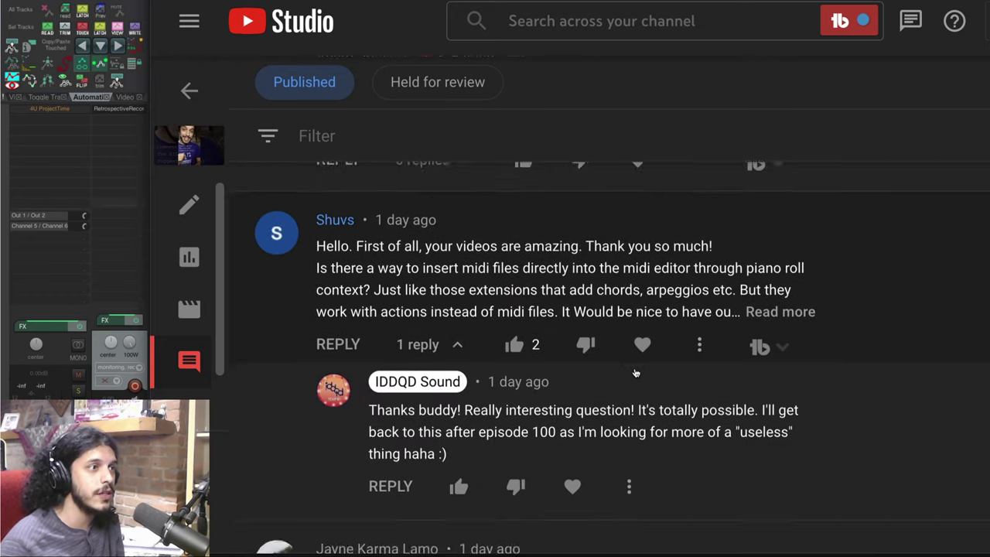
scroll(636, 373, "down", 6)
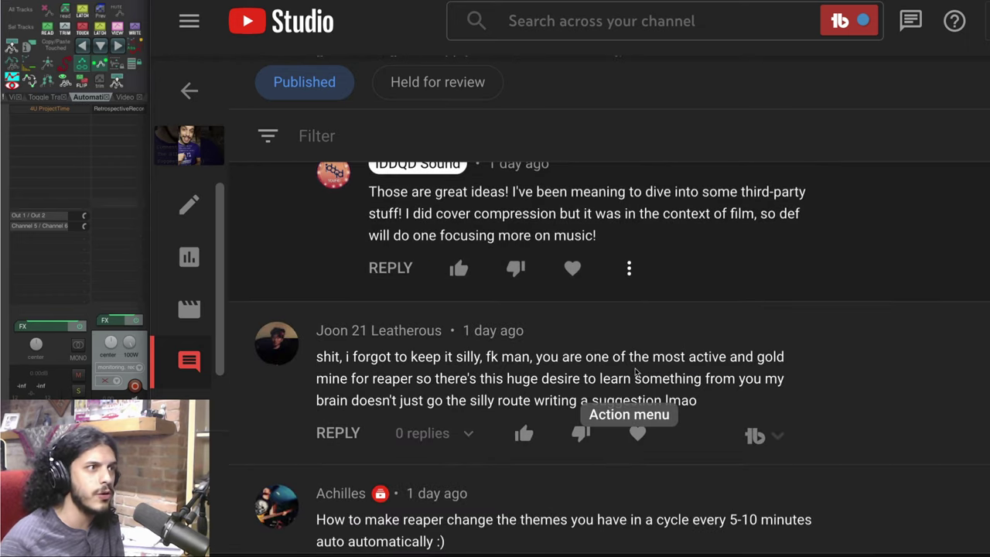
scroll(636, 373, "down", 3)
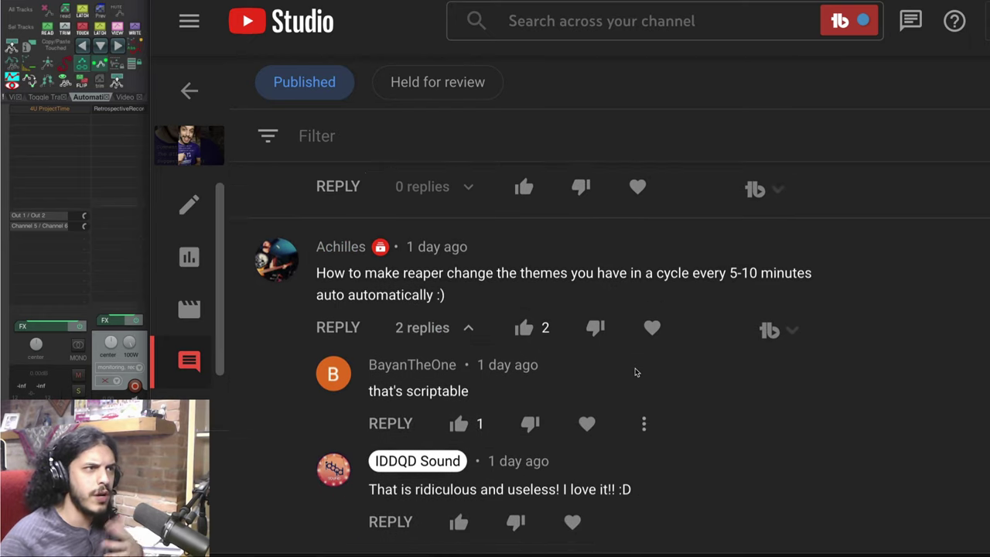
scroll(635, 373, "up", 1)
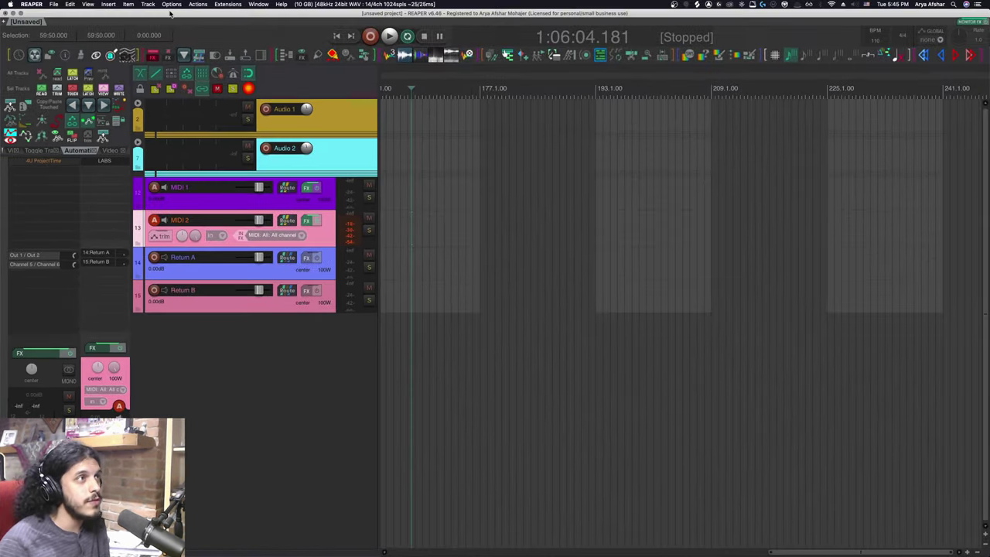
left_click(174, 5)
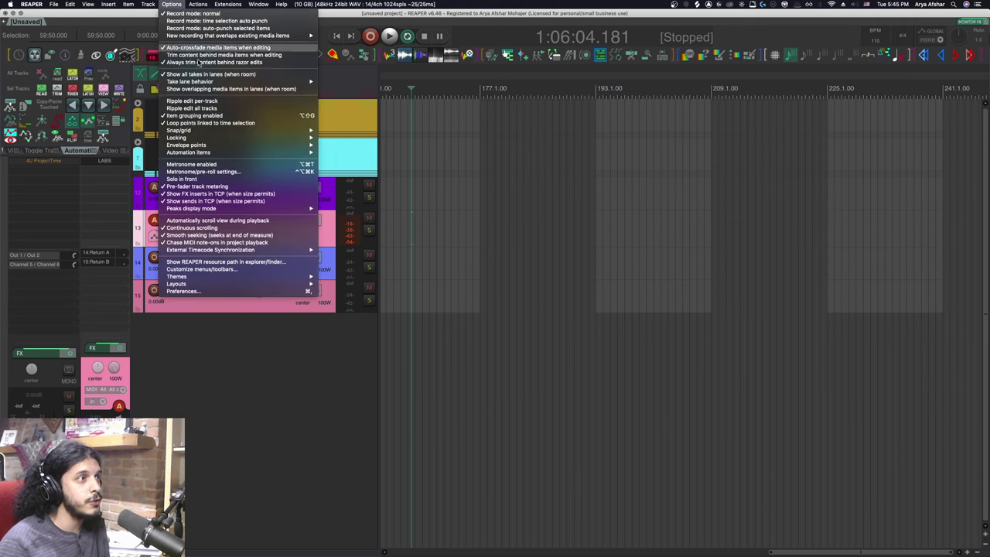
mouse_move(224, 277)
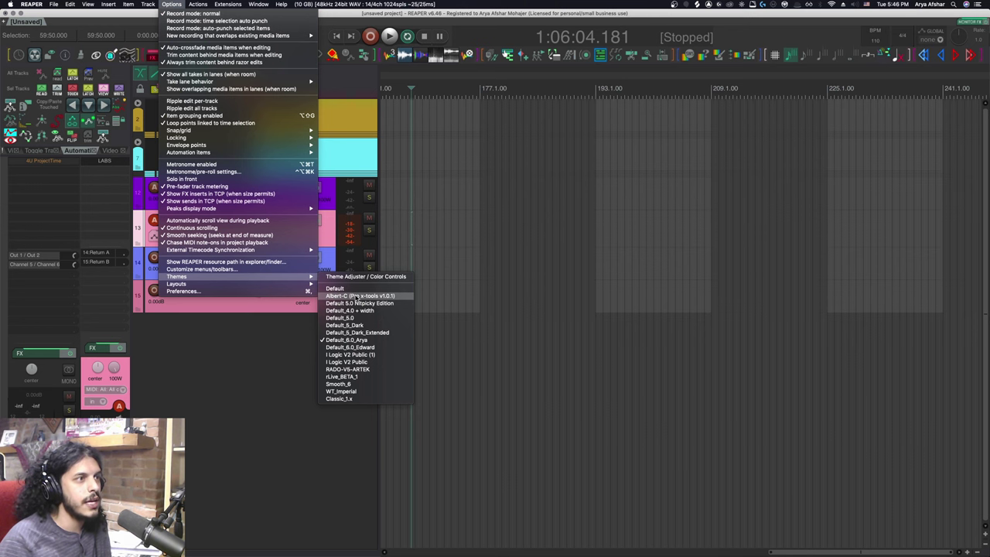
left_click(357, 297)
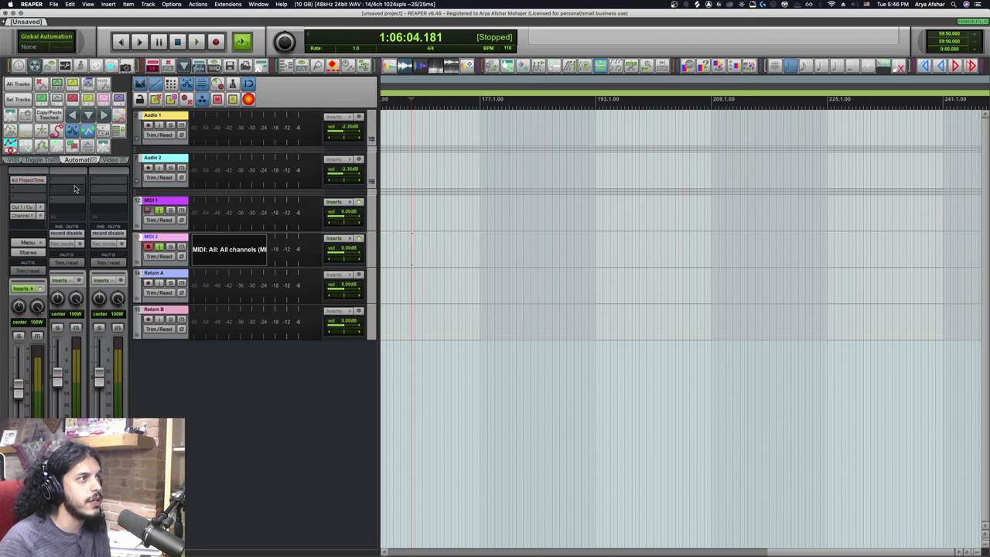
left_click(171, 4)
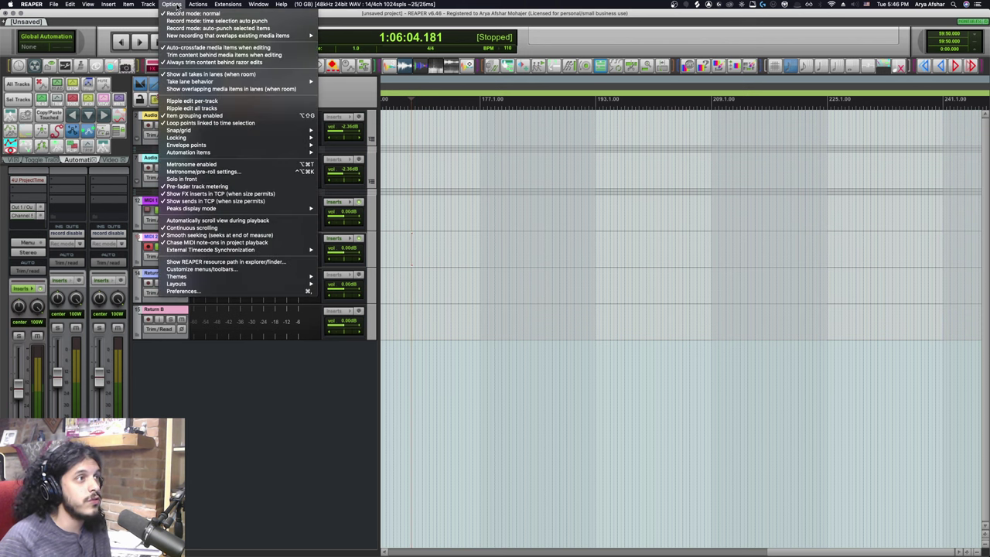
mouse_move(294, 276)
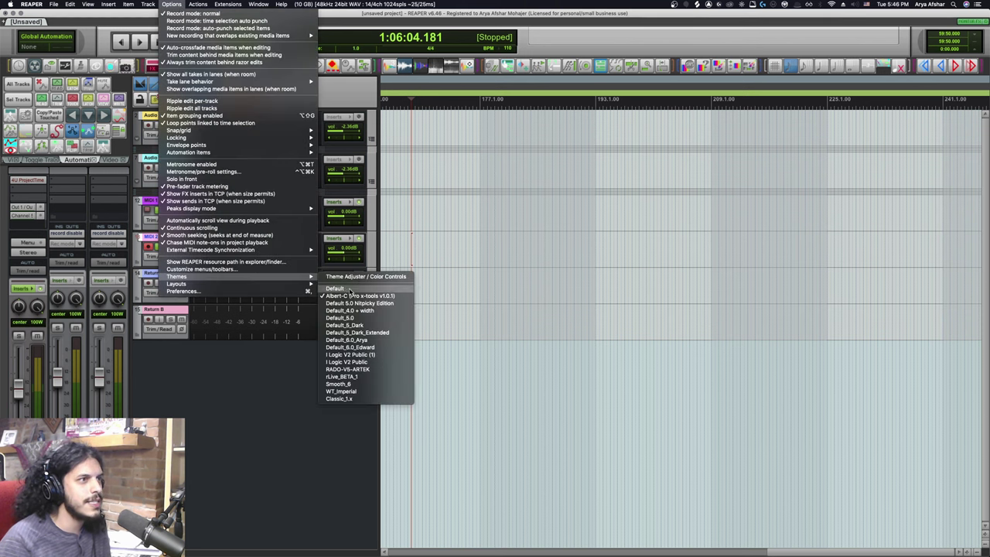
left_click(362, 340)
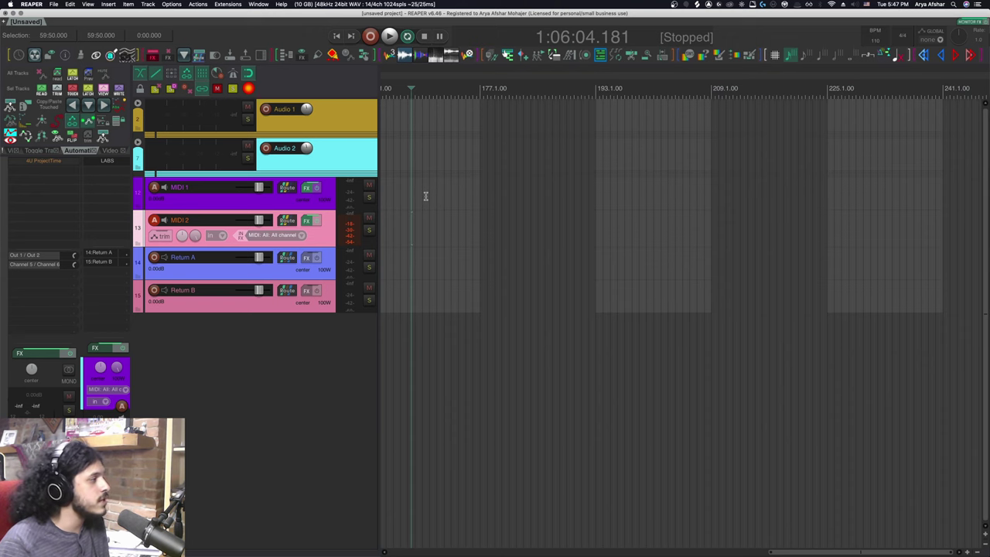
- Open the SWS Resources window from Extensions and set its type to Theme
left_click(227, 5)
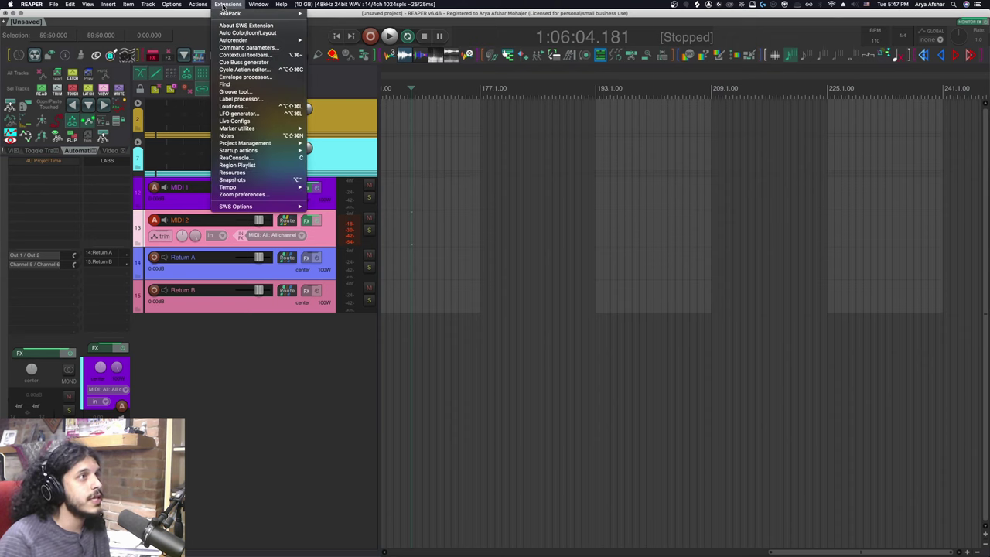
left_click(233, 172)
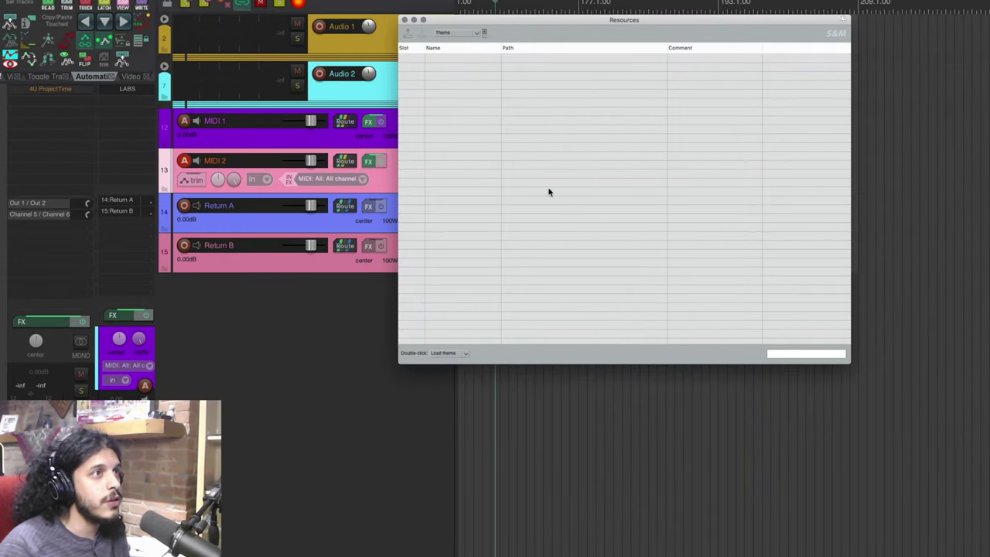
left_click(479, 33)
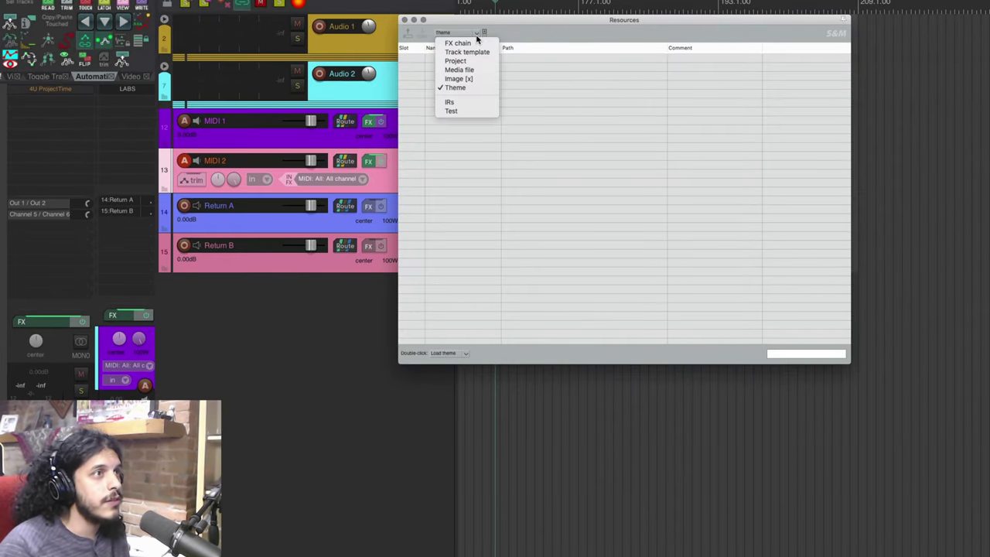
left_click(458, 86)
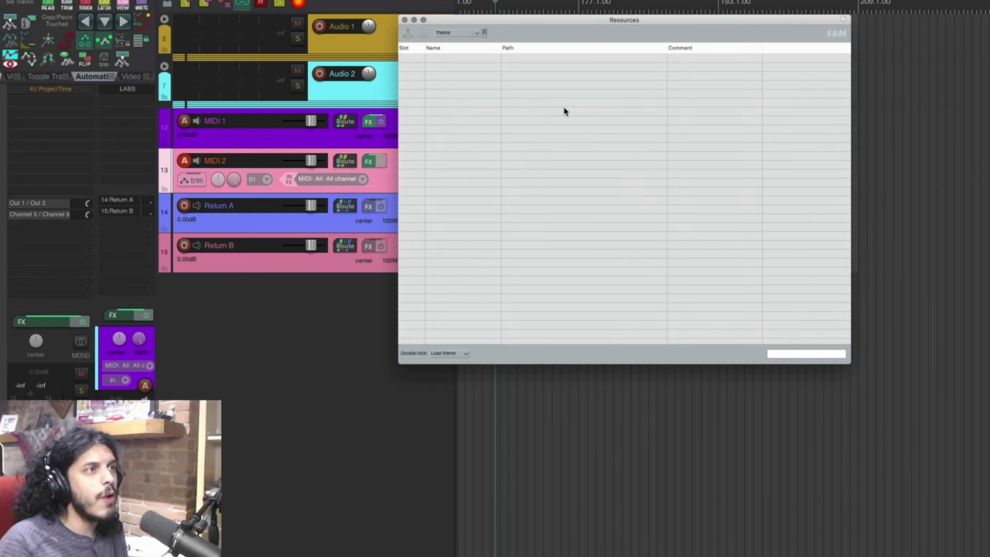
- Set the theme auto-fill directory to REAPER - Main/ColorThemes
right_click(409, 43)
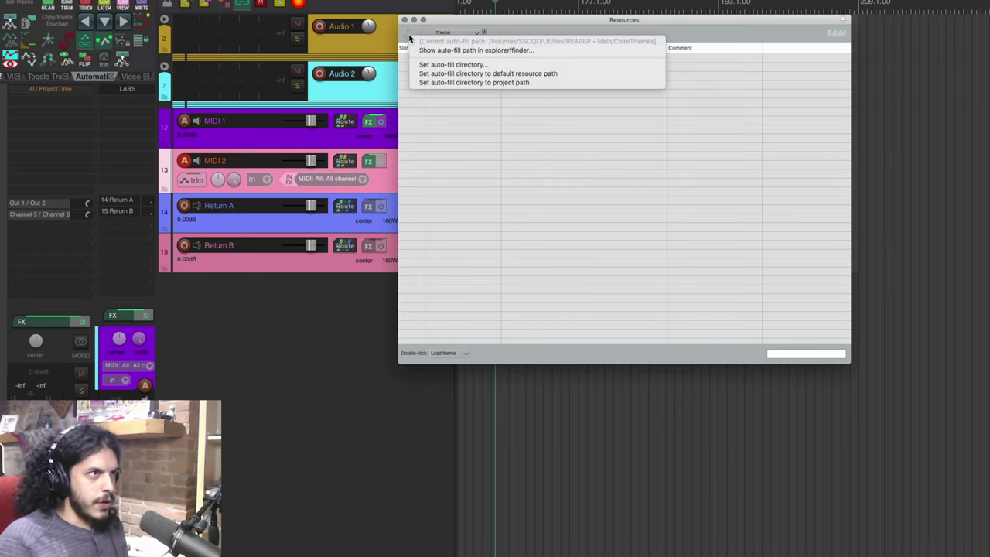
left_click(430, 66)
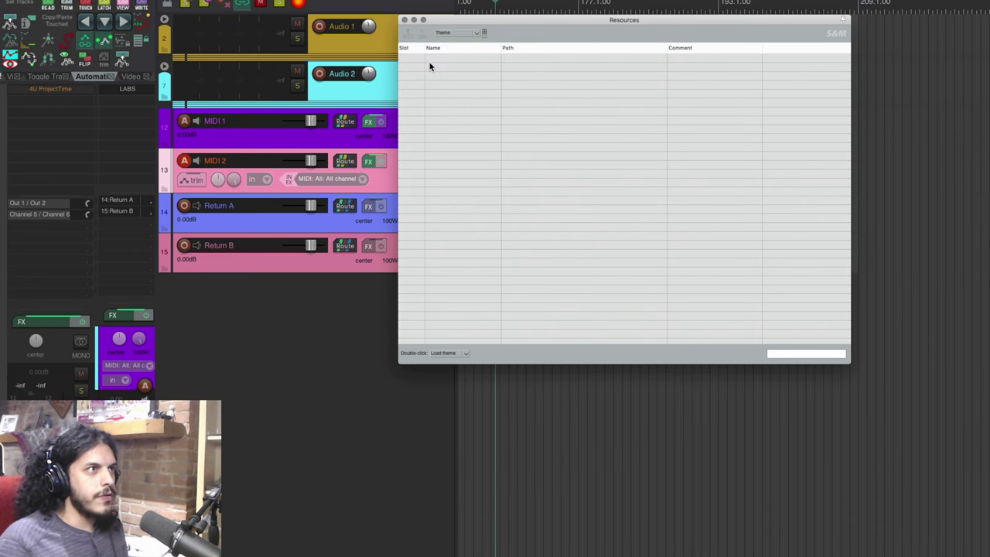
scroll(187, 242, "down", 2)
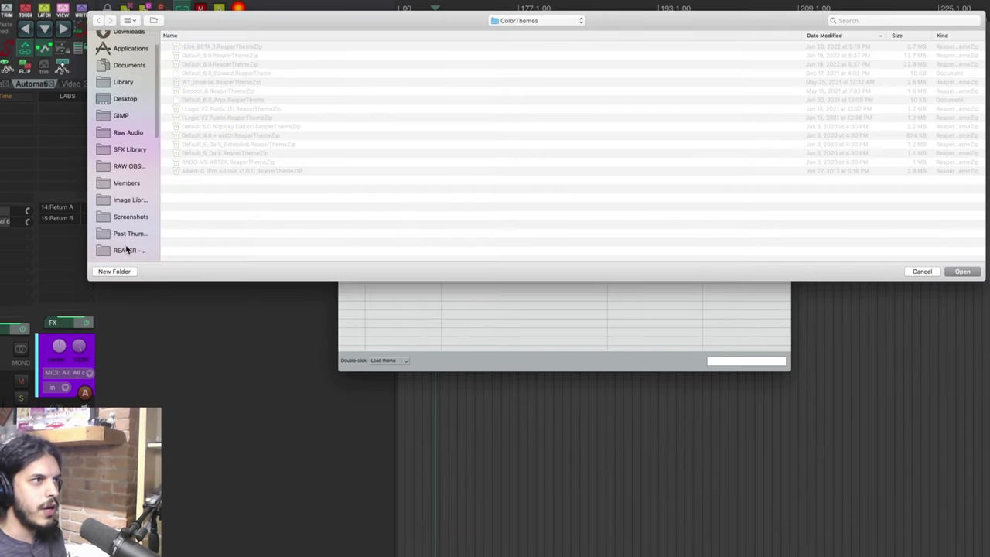
scroll(126, 248, "down", 1)
left_click(127, 234)
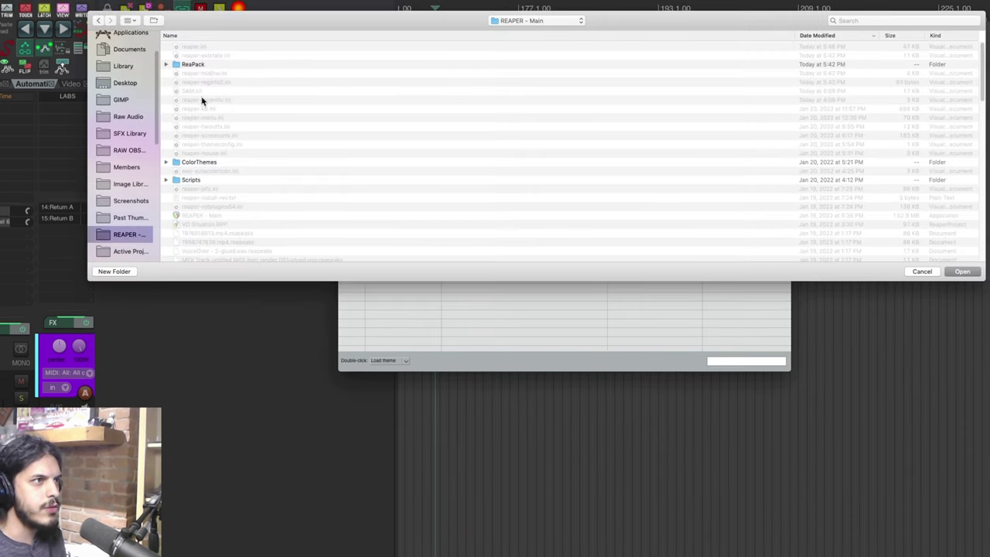
left_click(201, 162)
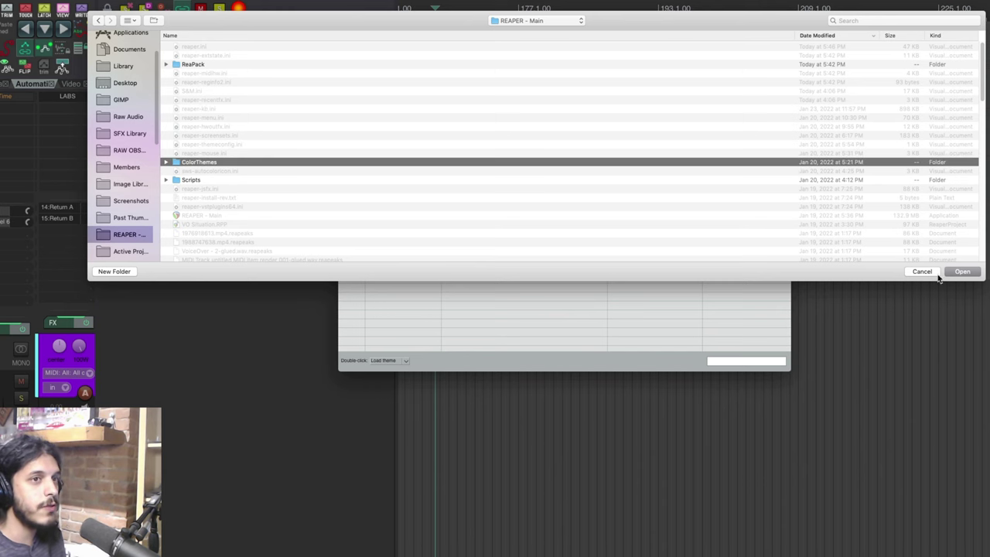
left_click(961, 272)
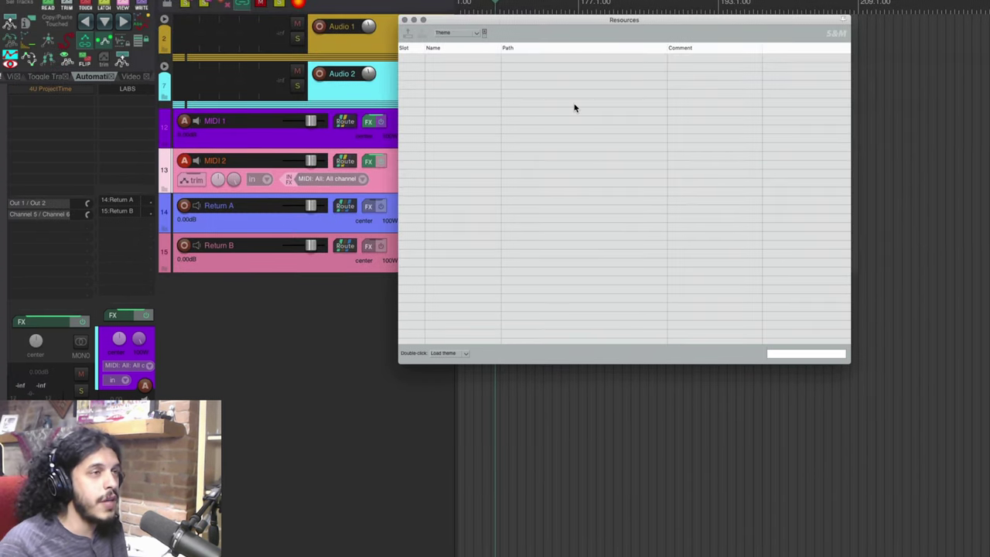
- Auto-fill the theme slots from ColorThemes and load the I Logic V2 Public theme
left_click(408, 36)
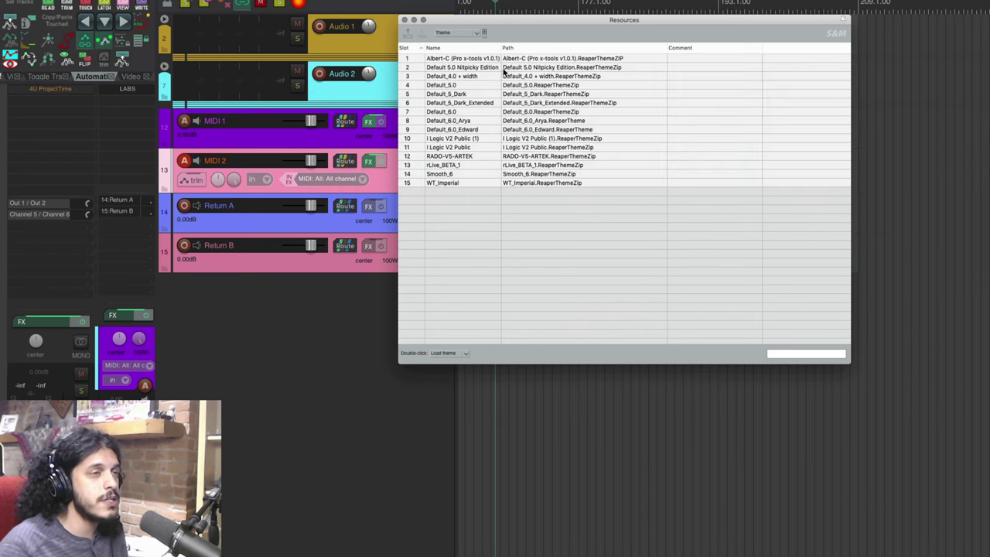
left_click_drag(513, 23, 683, 47)
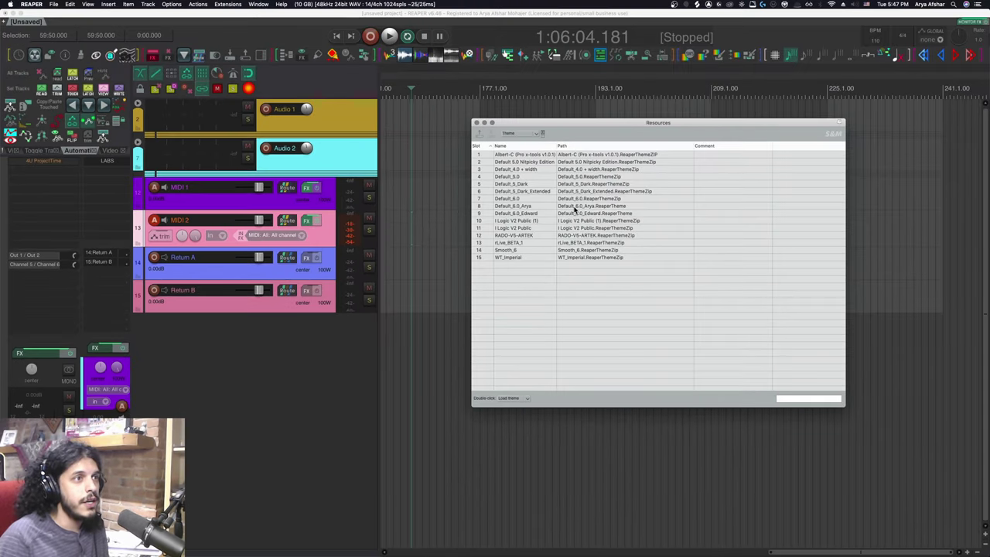
double_click(581, 228)
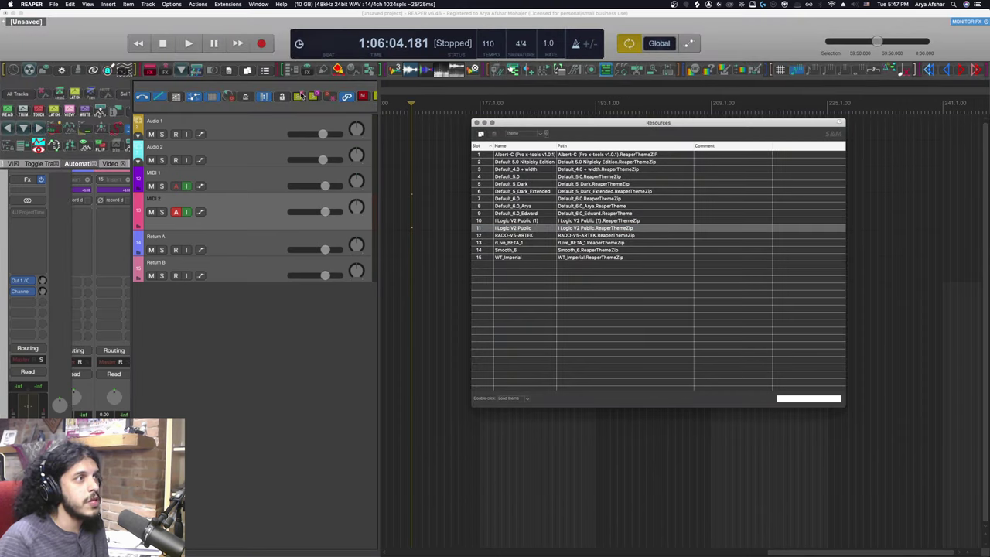
- Delete the I Logic V2 Public (1) and Default_4.0 + width theme slots
right_click(516, 222)
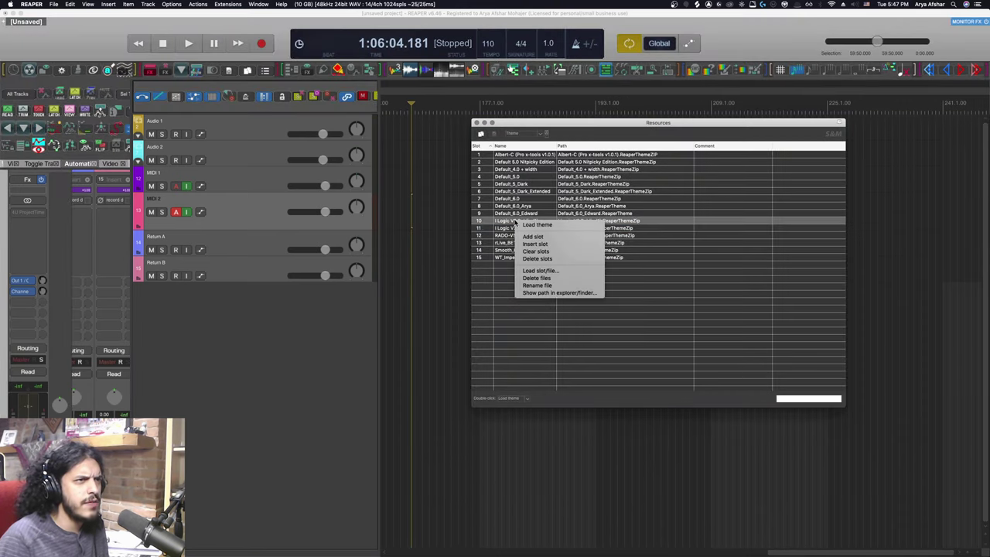
left_click(533, 258)
right_click(516, 169)
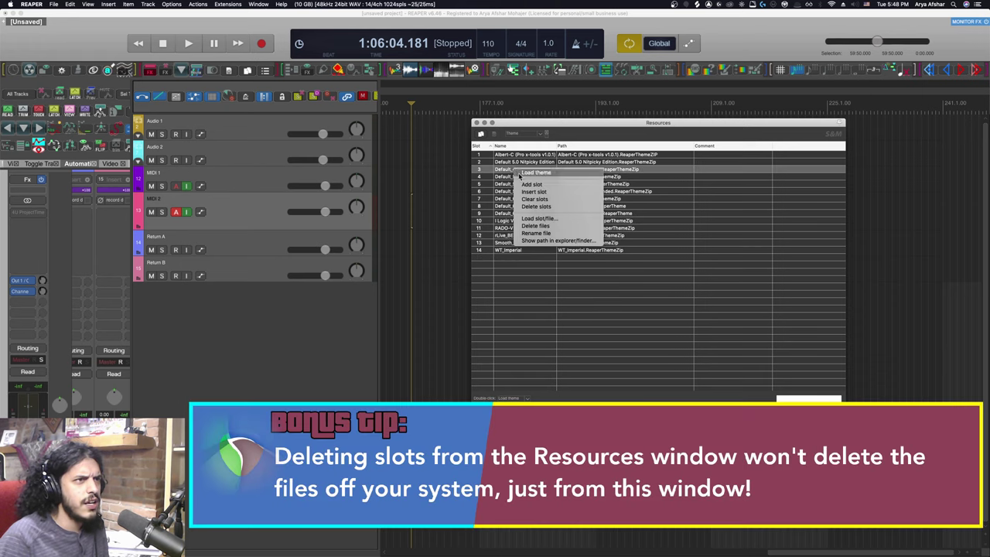
left_click(535, 206)
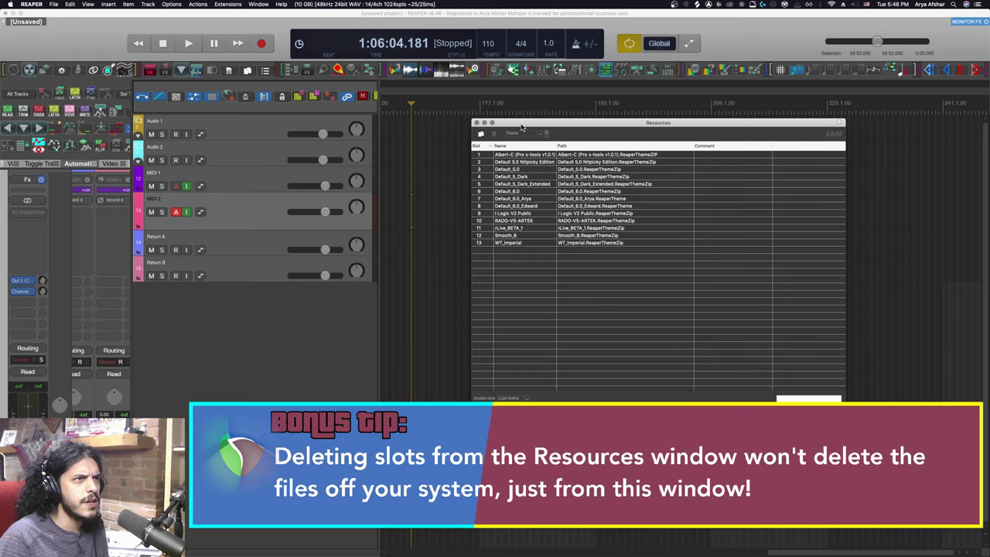
left_click_drag(521, 126, 424, 110)
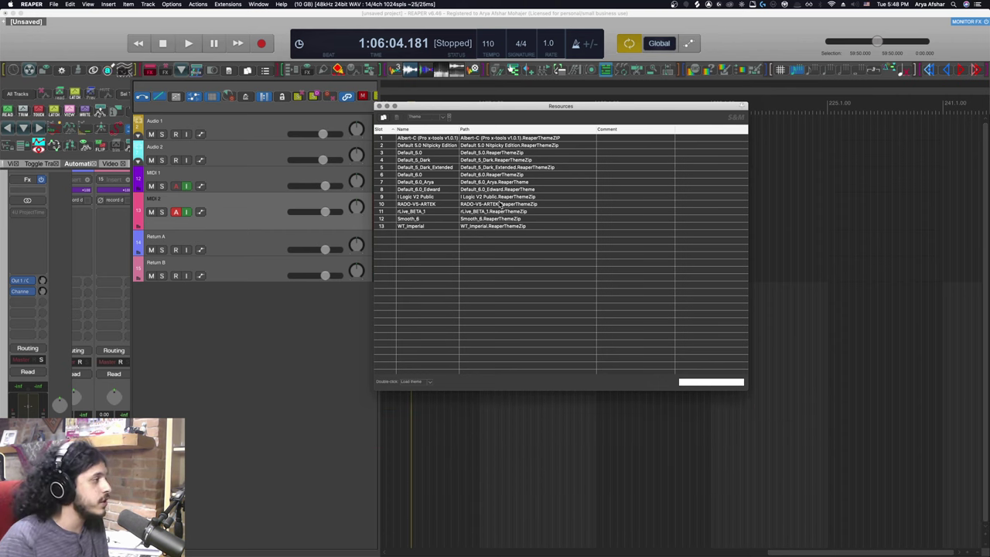
- Filter the Actions list for 'load theme' and place it beside the Resources theme slots
key("shift+slash")
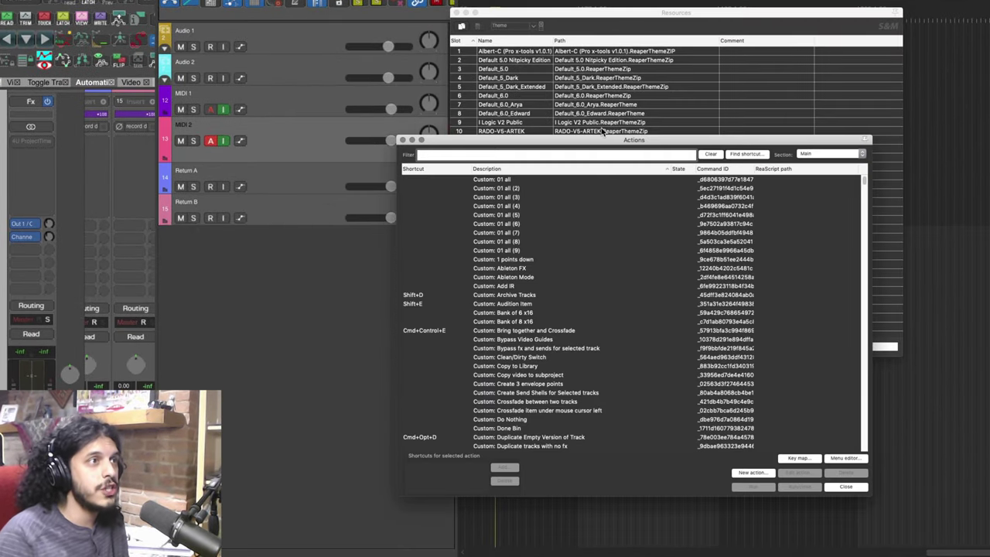
type("load theme")
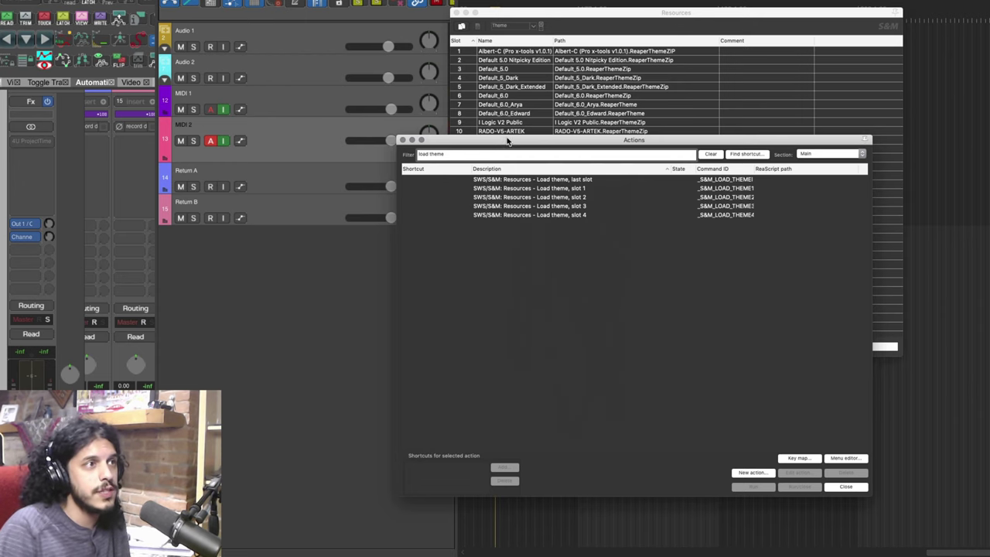
left_click_drag(508, 142, 593, 158)
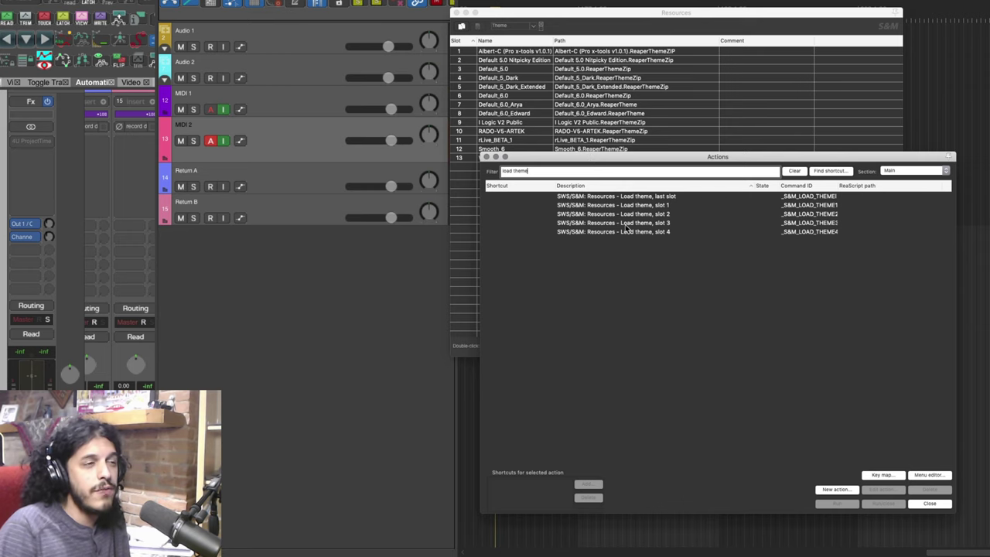
right_click(505, 158)
- Delete the last theme slot and the unwanted default theme slots
left_click(581, 205)
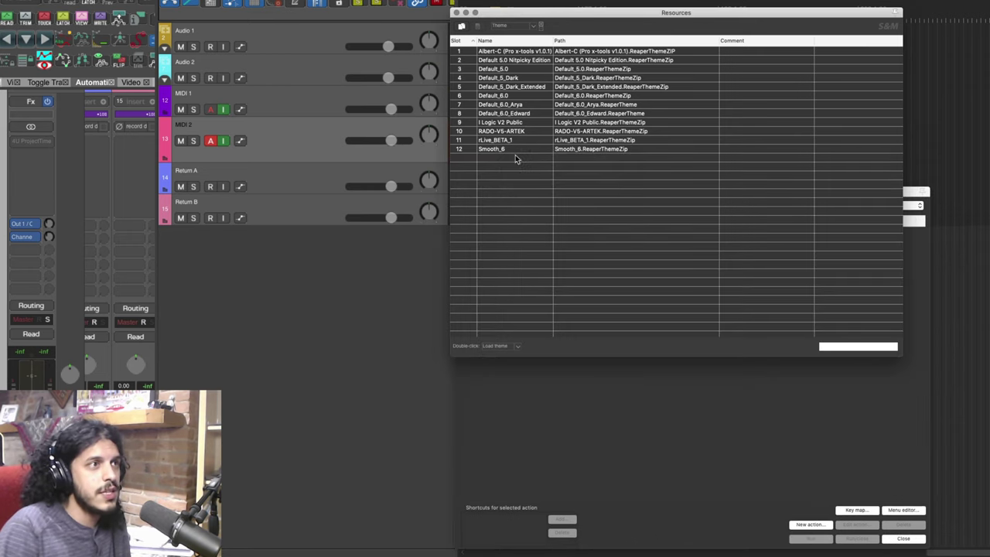
left_click(503, 60, "shift")
right_click(503, 61)
left_click(522, 81)
left_click(503, 62)
left_click(514, 95, "shift")
key("Delete")
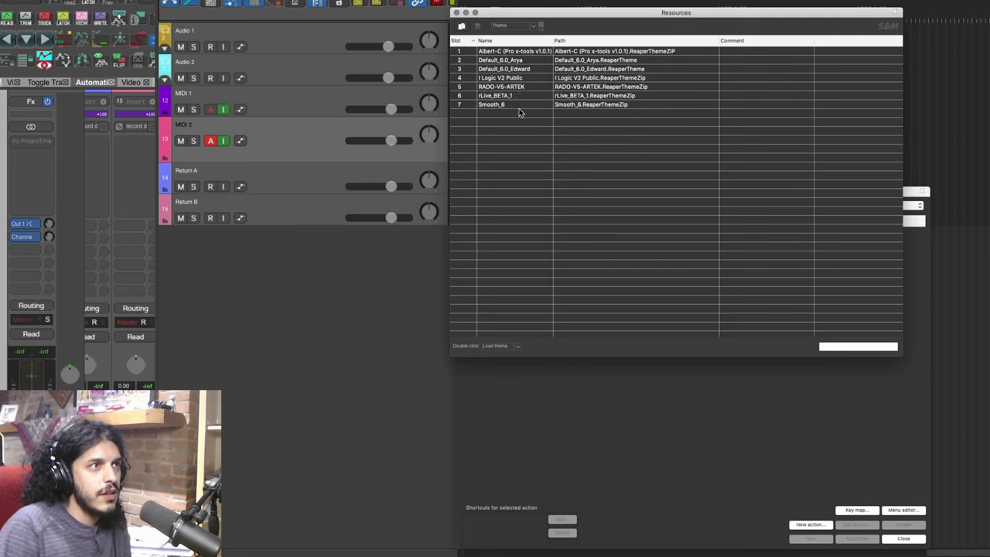
- Delete the Default_6.0_Edward, RADO-V5 and Smooth_6 slots, leaving four themes
left_click(511, 71)
right_click(511, 71)
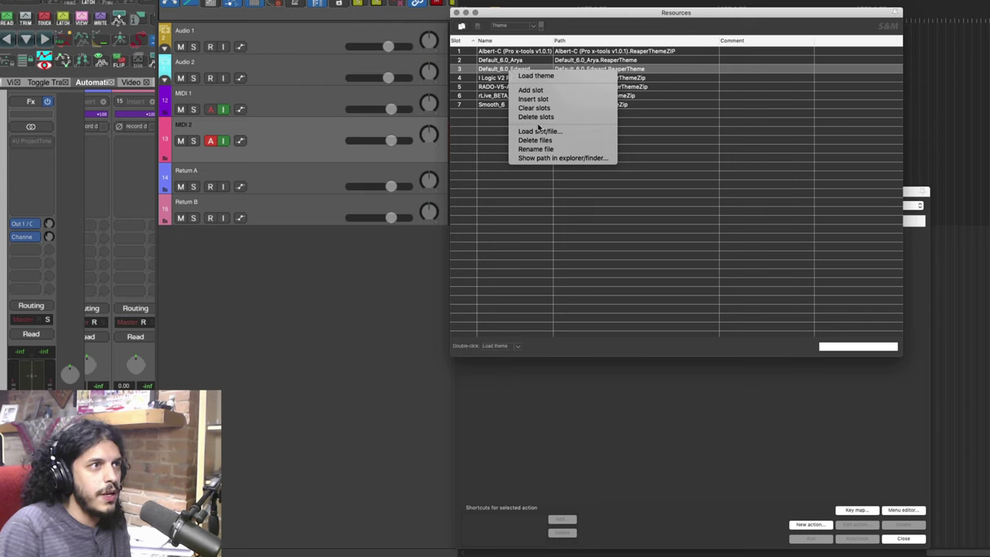
left_click(535, 117)
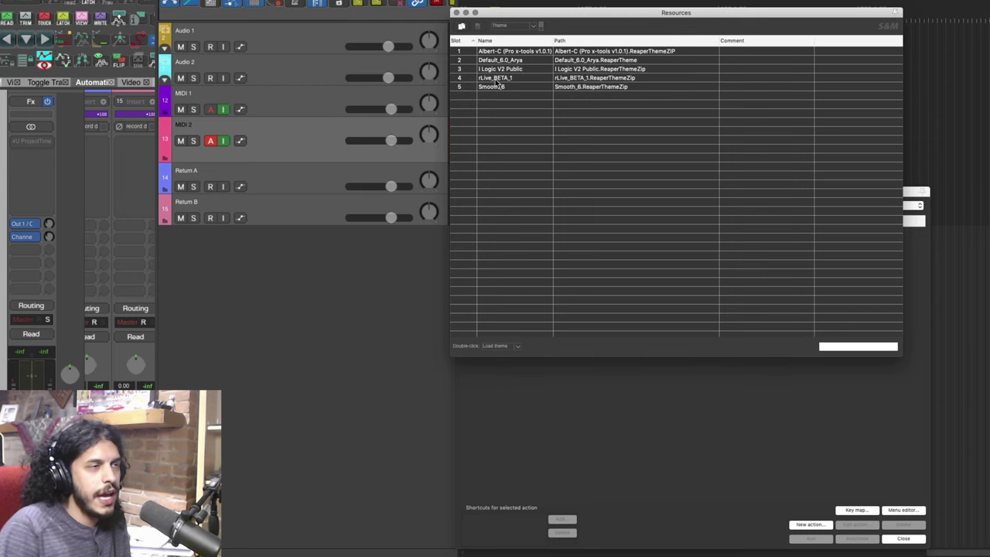
right_click(496, 86)
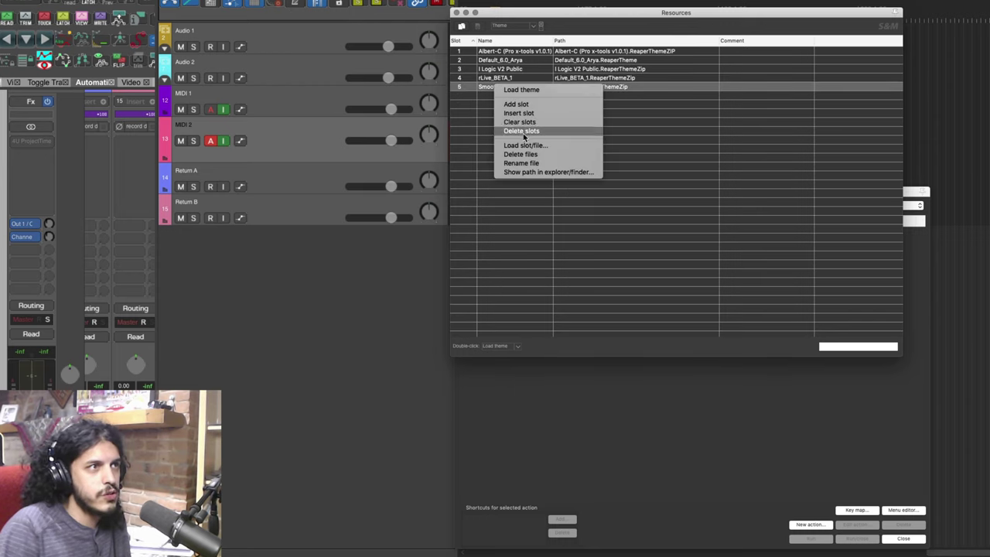
left_click(523, 136)
double_click(524, 69)
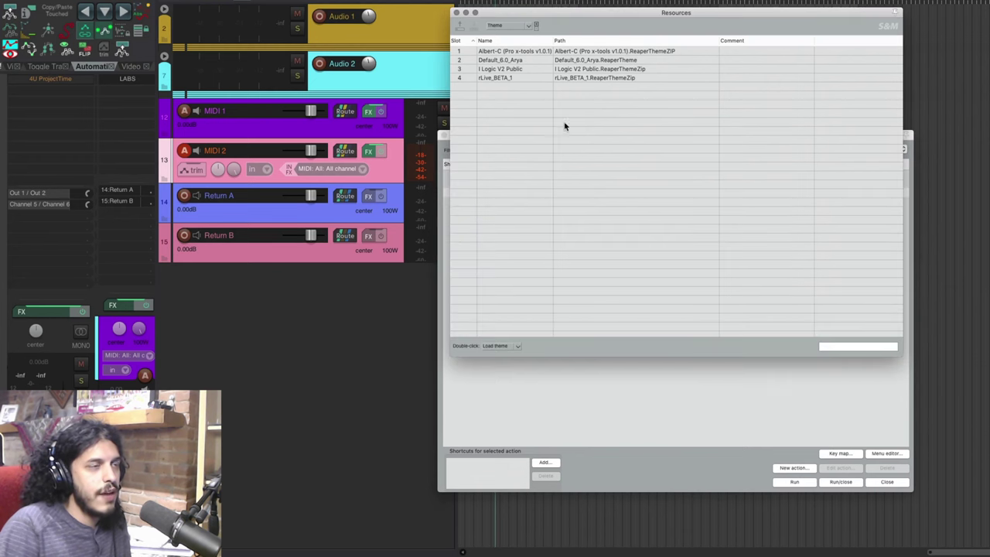
- Run the Load theme slot 1, 3, 4 and 2 actions to test each theme switch
left_click(607, 418)
left_click(577, 184)
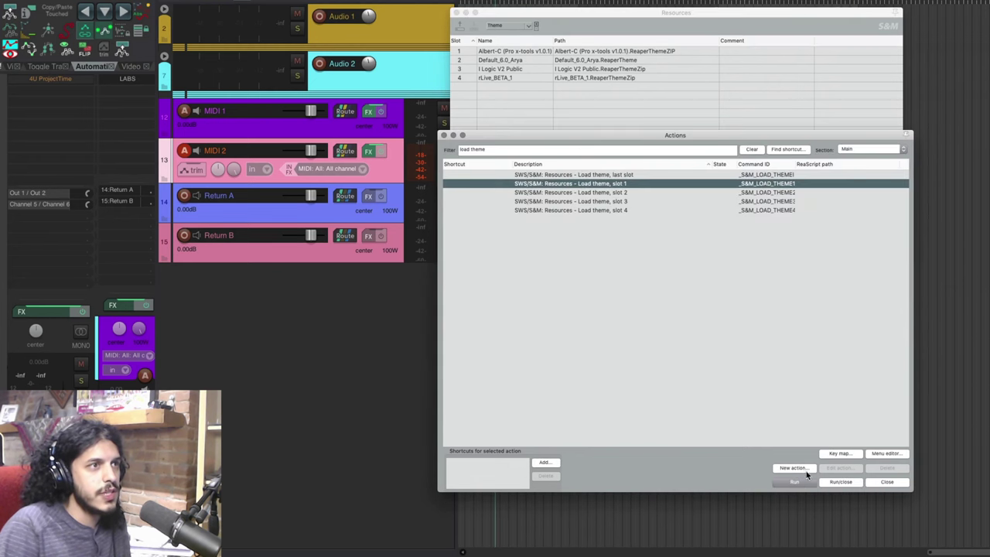
left_click(795, 482)
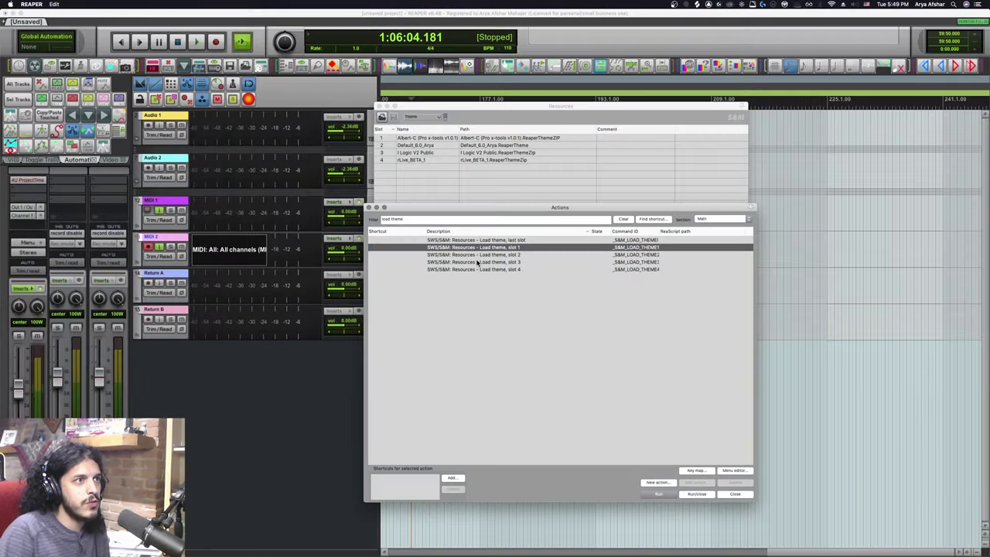
double_click(477, 262)
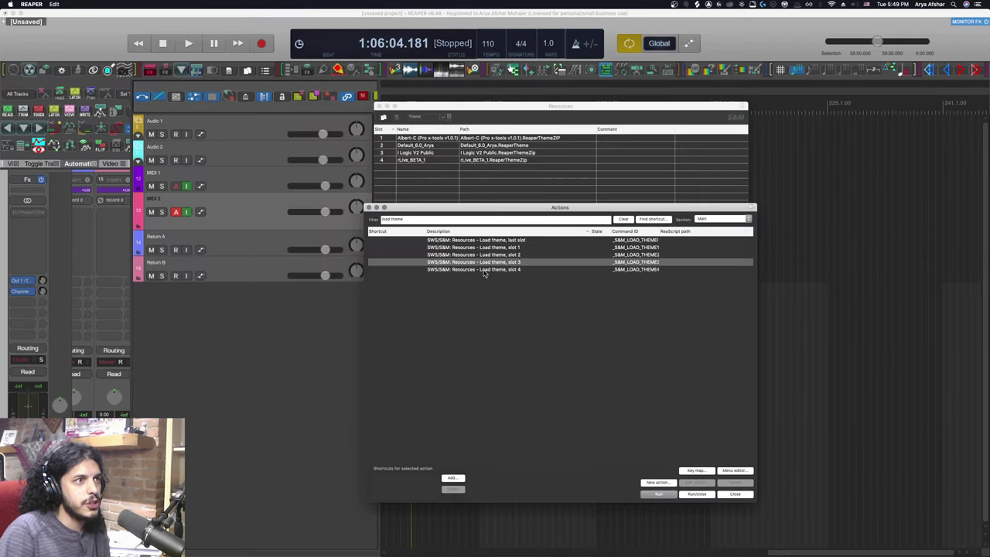
left_click(483, 269)
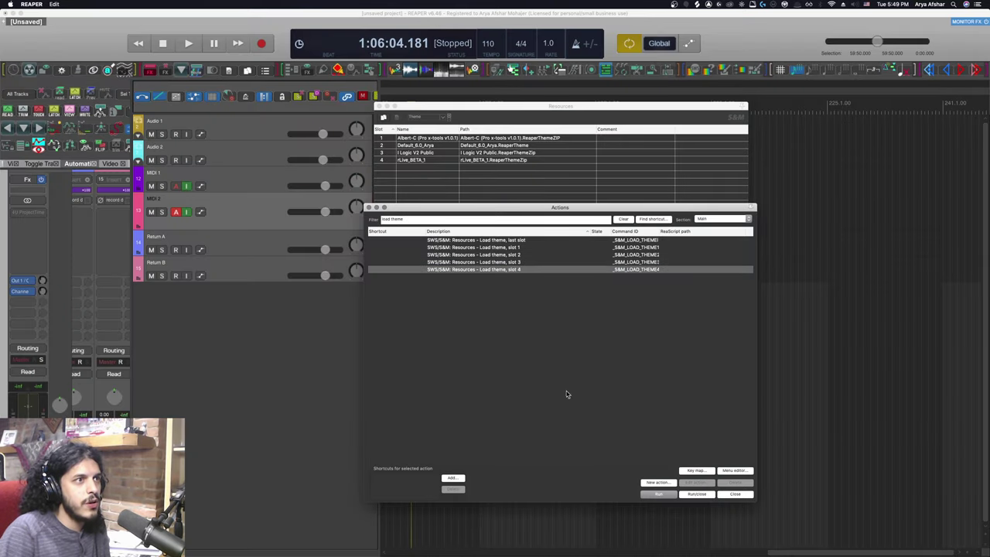
left_click(659, 494)
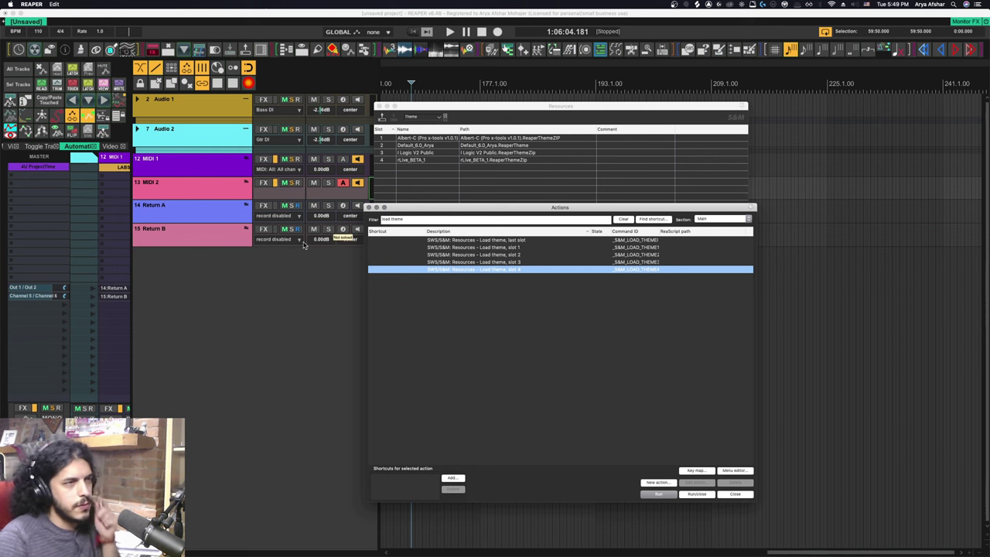
double_click(380, 255)
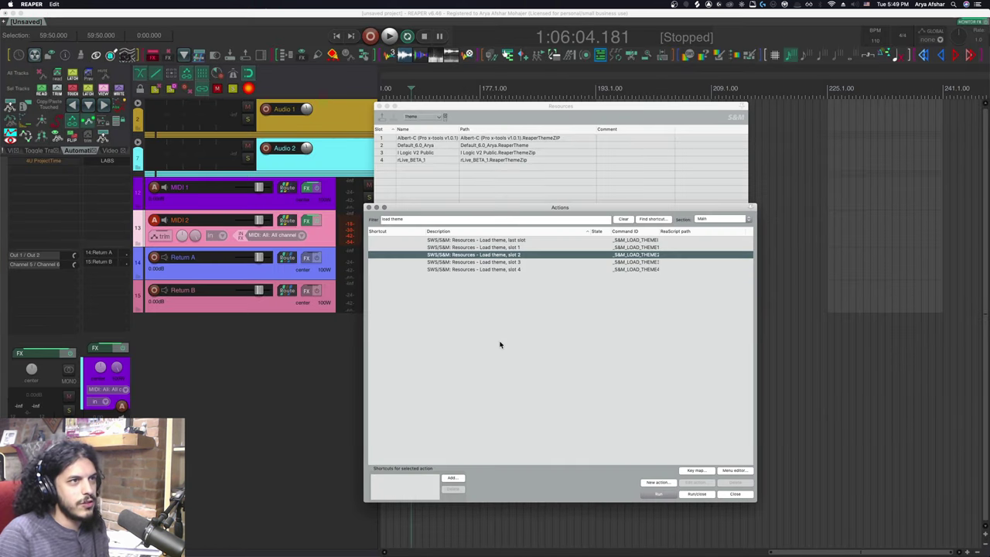
left_click(507, 317)
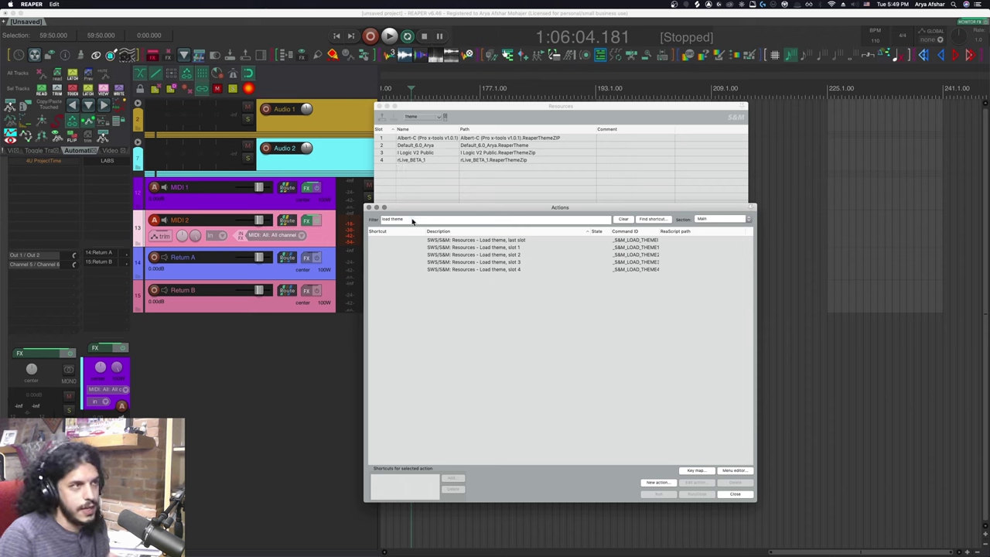
left_click(411, 221)
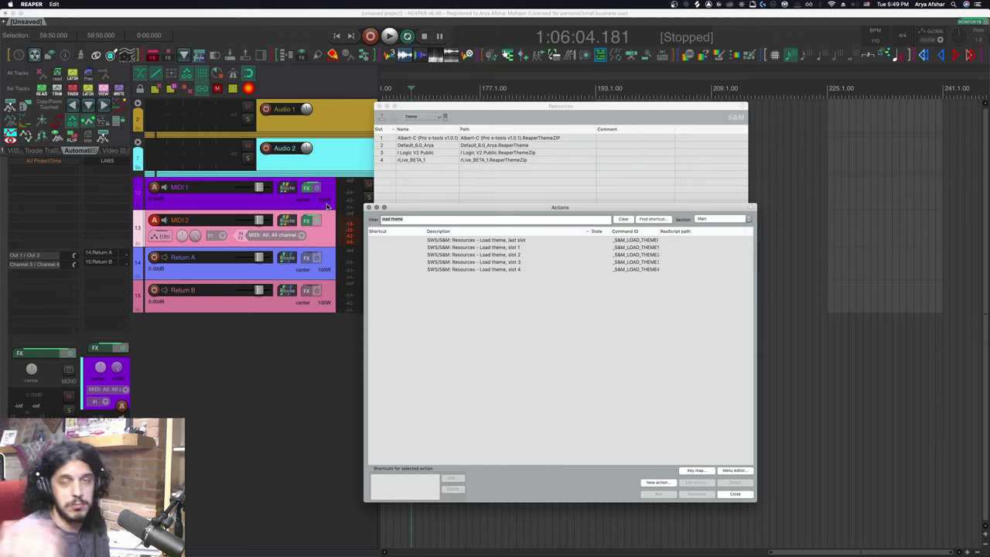
- Filter actions for 'task' and launch Script: mpl_TaskScheduler.lua
type("t")
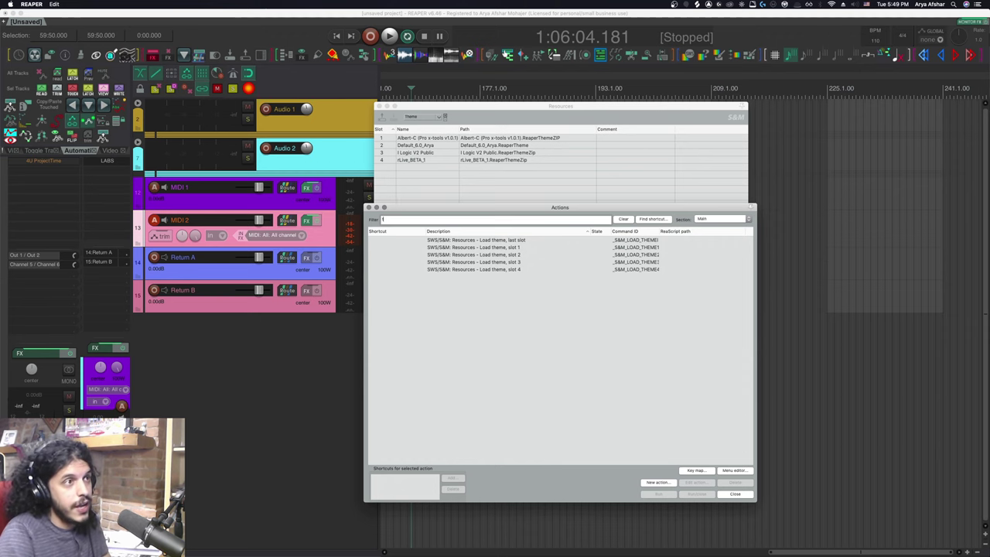
type("ask")
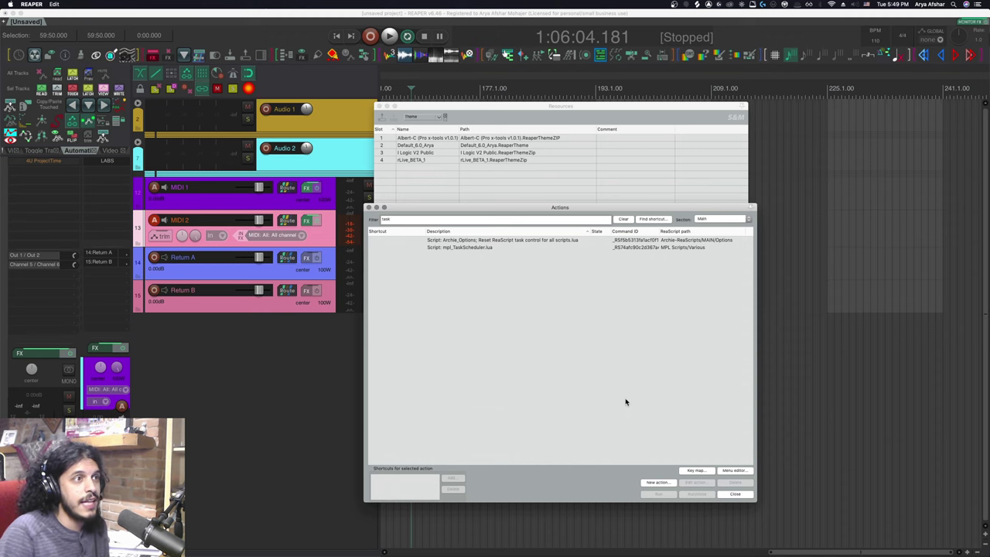
left_click(444, 248)
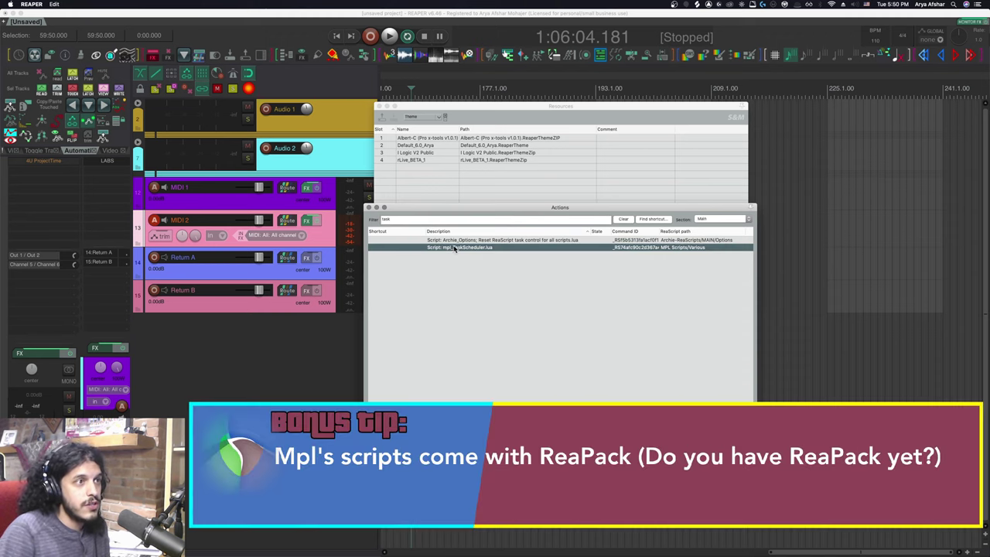
double_click(503, 247)
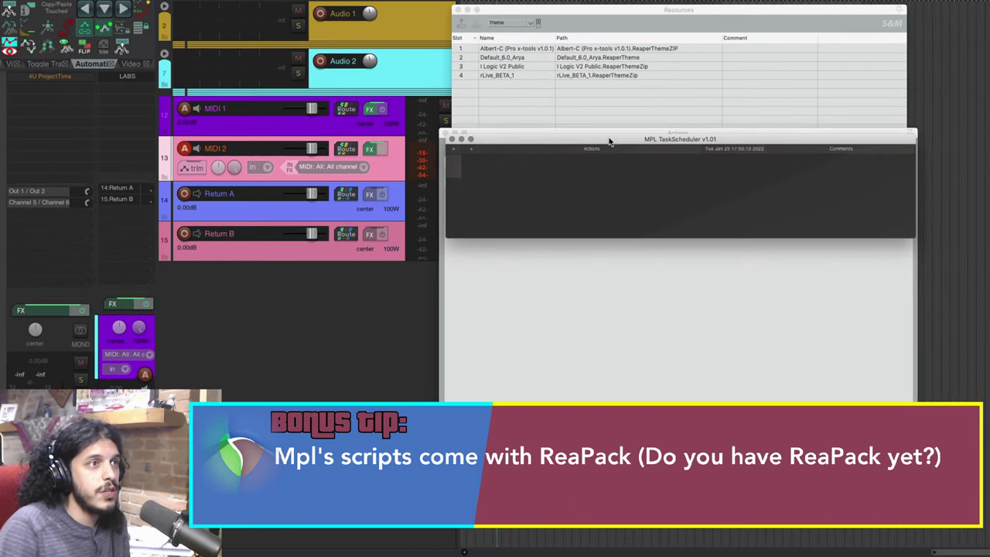
left_click_drag(609, 141, 605, 202)
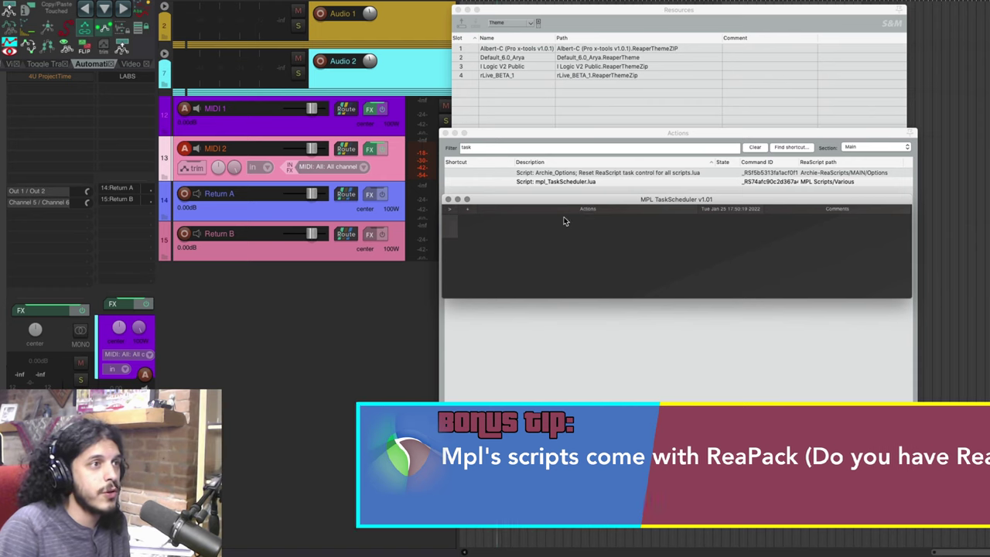
- Add two events to TaskScheduler with their default times
left_click(467, 211)
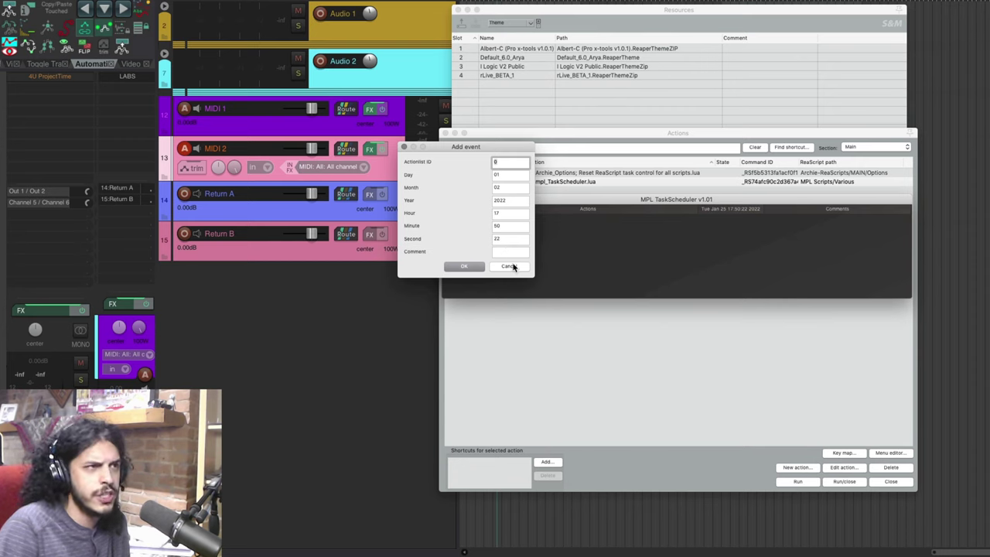
left_click(513, 266)
left_click(467, 211)
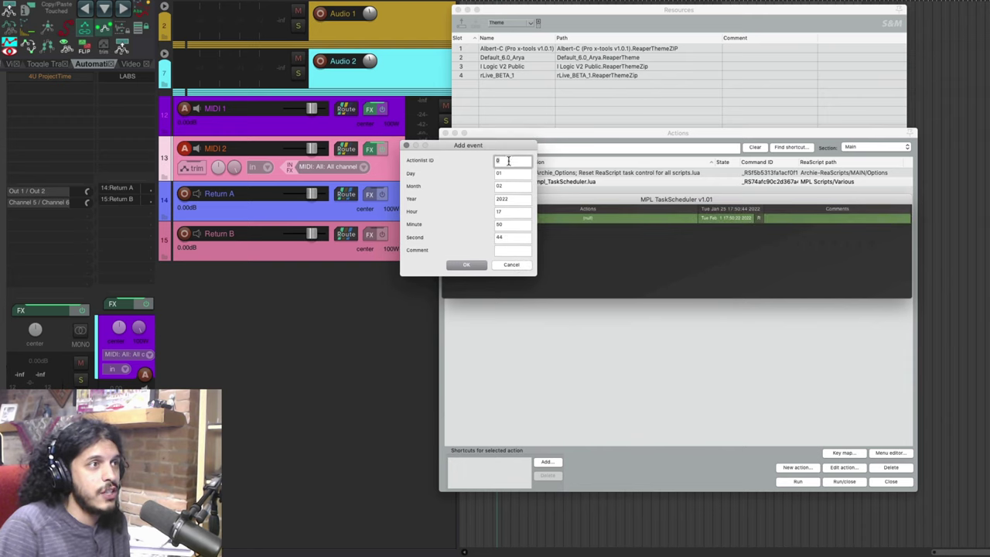
left_click(406, 146)
- Refilter actions for 'load theme' and copy the Load theme, slot 1 command ID
left_click(568, 138)
left_click(533, 152)
key("super+a")
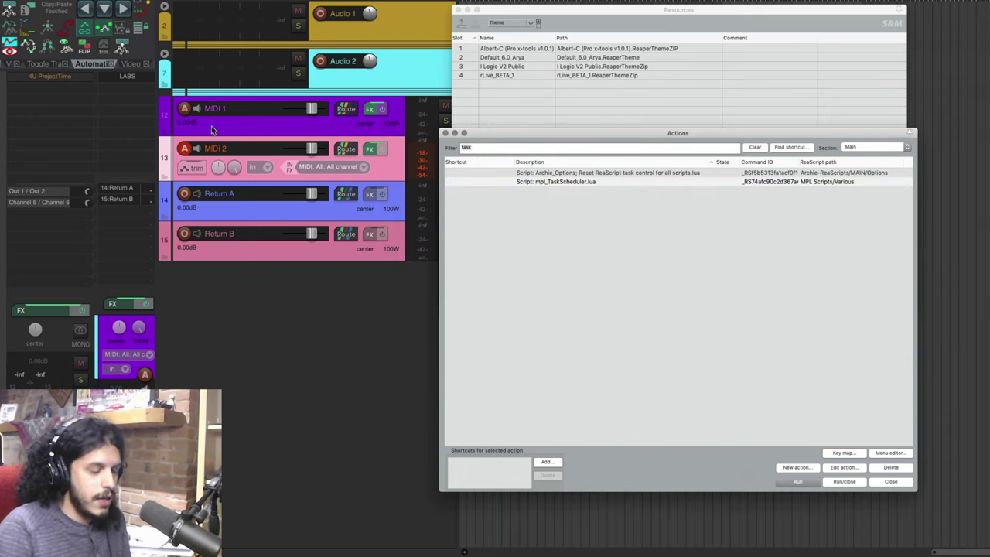
key("BackSpace")
type("load theme")
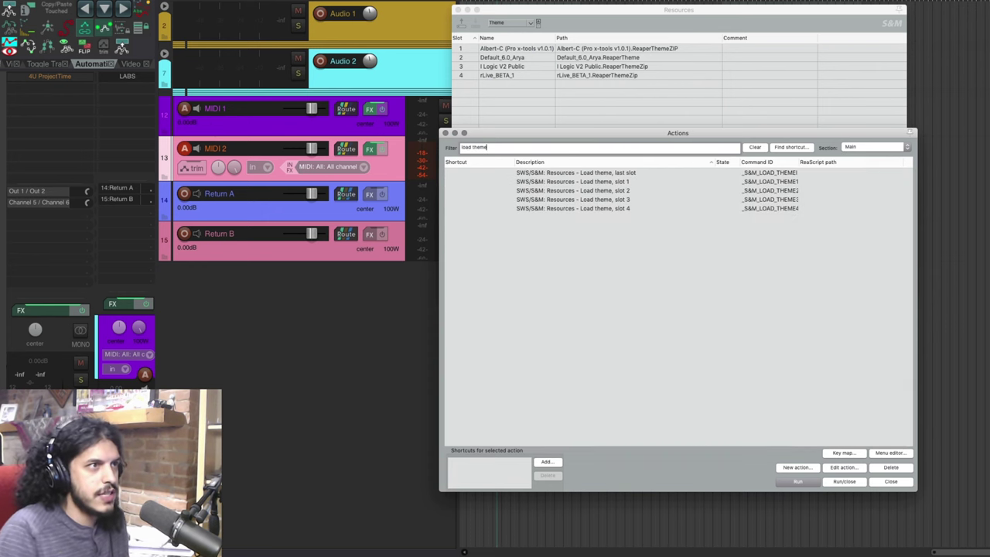
right_click(554, 183)
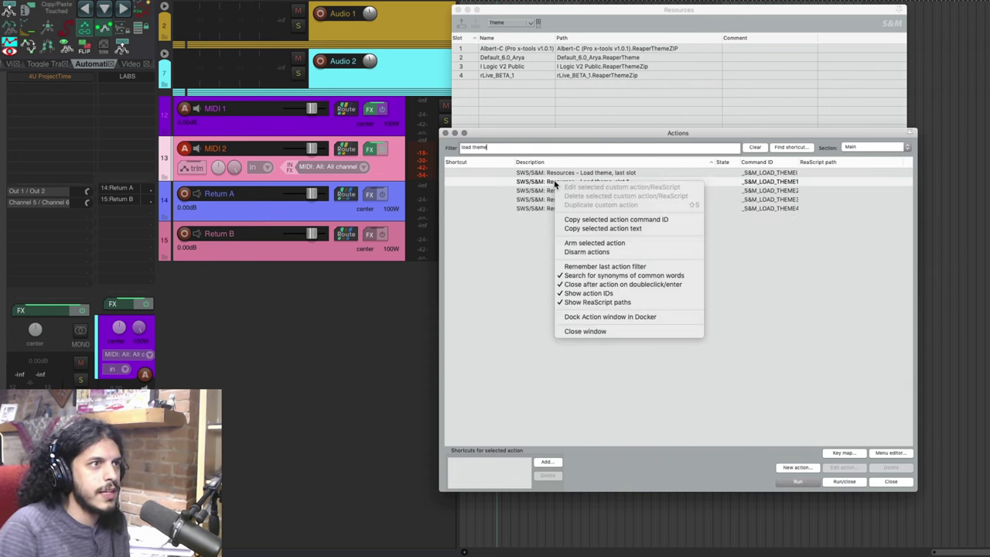
left_click(654, 221)
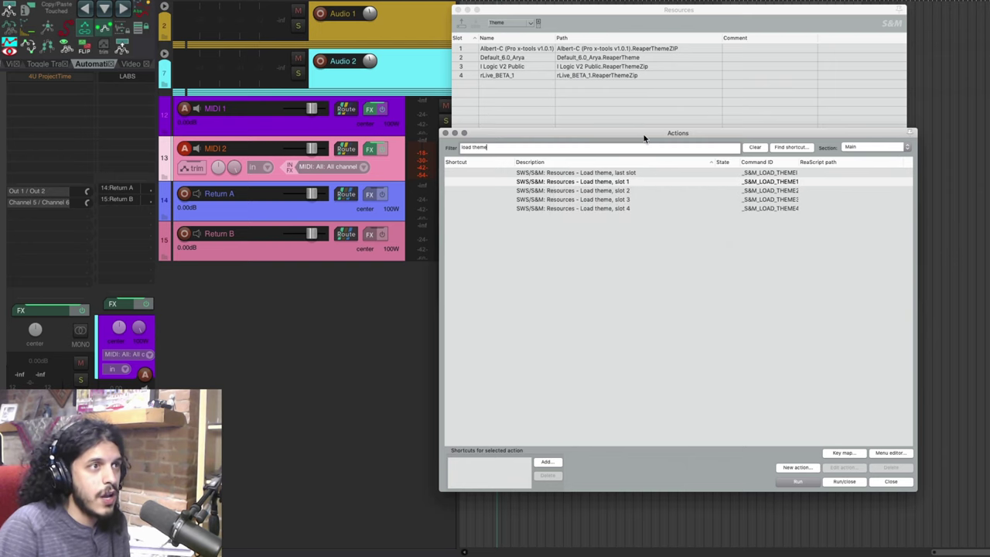
left_click_drag(645, 134, 651, 292)
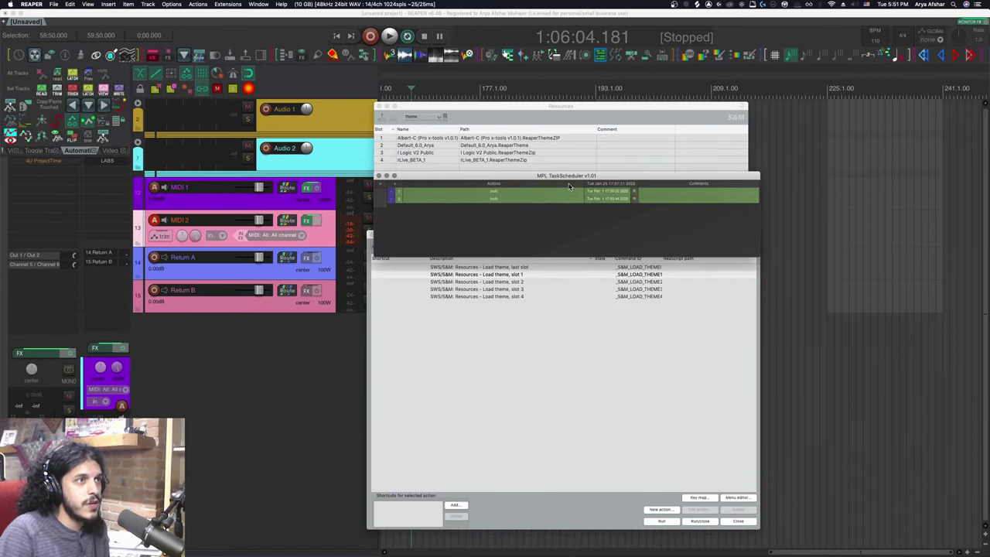
- Set the first event's scheduled time to minute 55, second 00 (17:55:00)
left_click(609, 192)
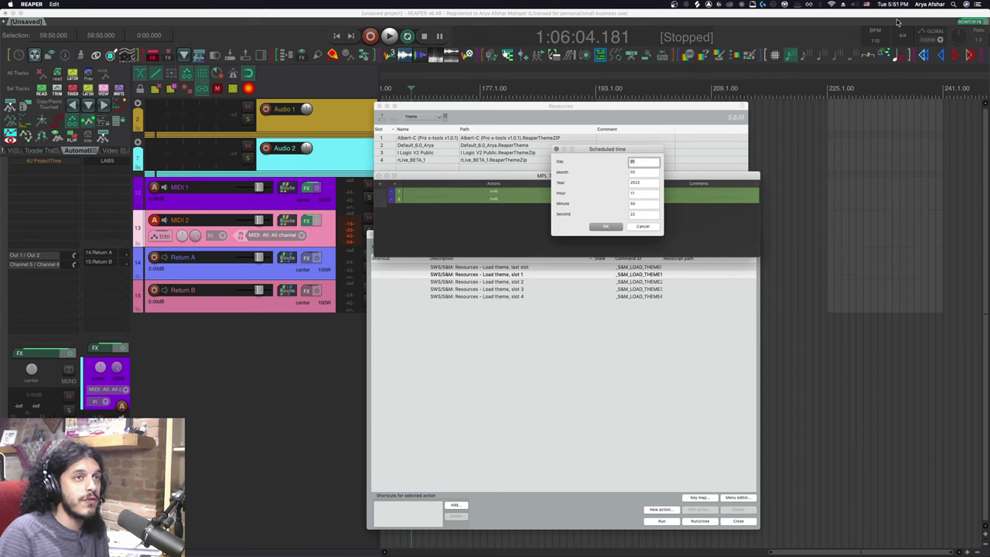
key("Tab")
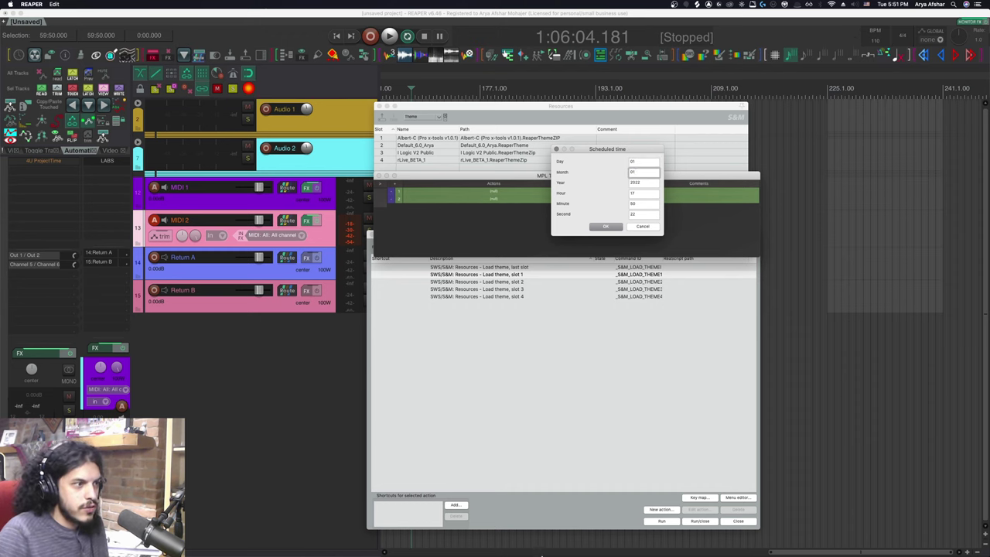
key("shift+Tab")
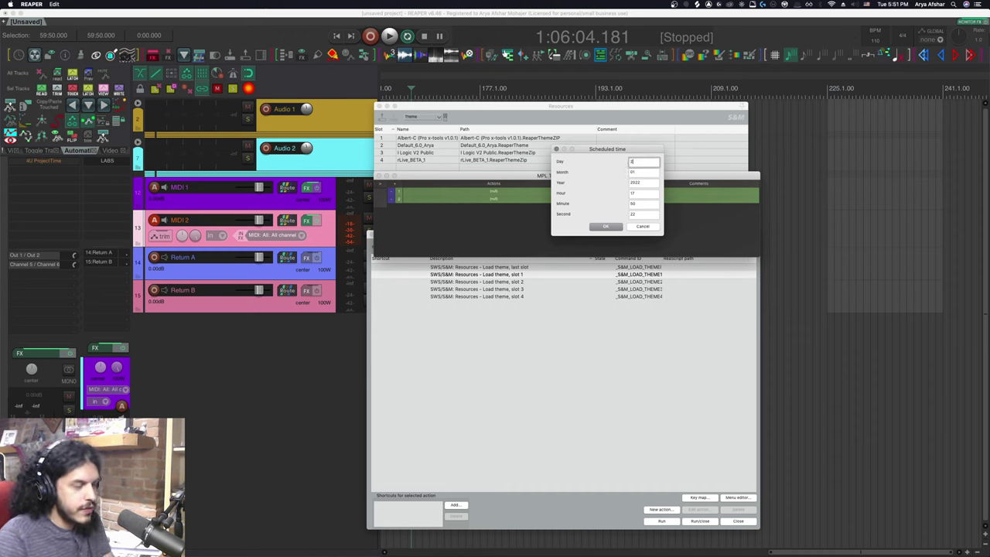
left_click(633, 206)
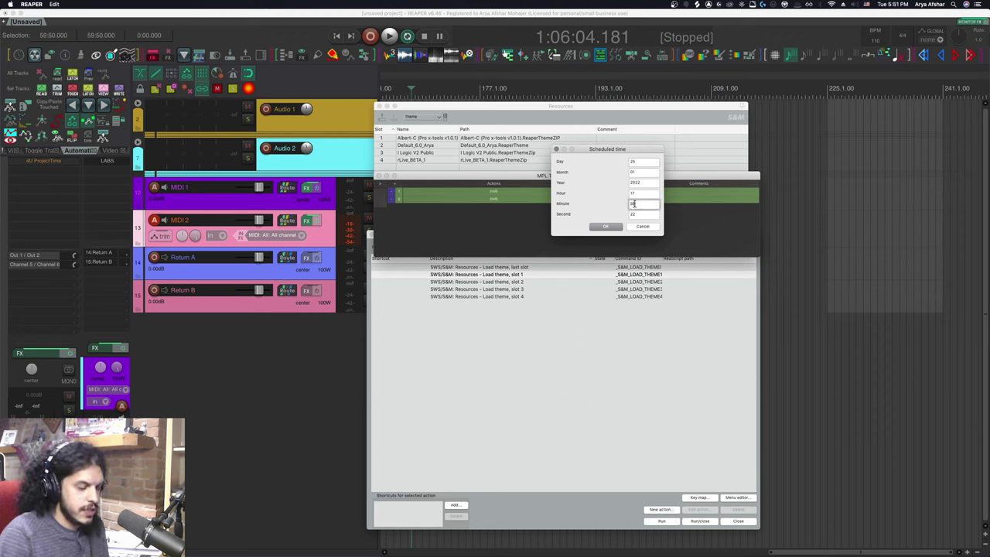
type("55")
key("Tab")
type("00")
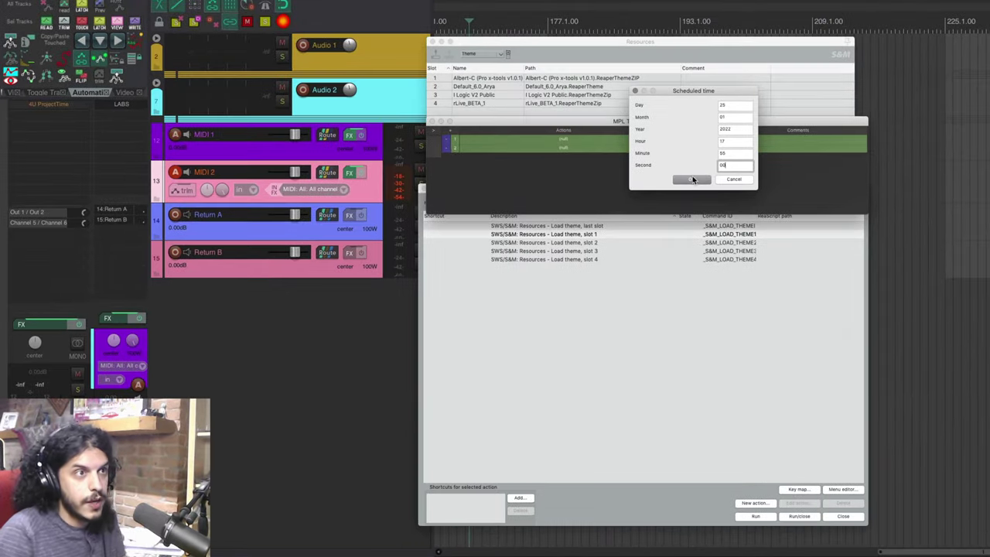
left_click(693, 179)
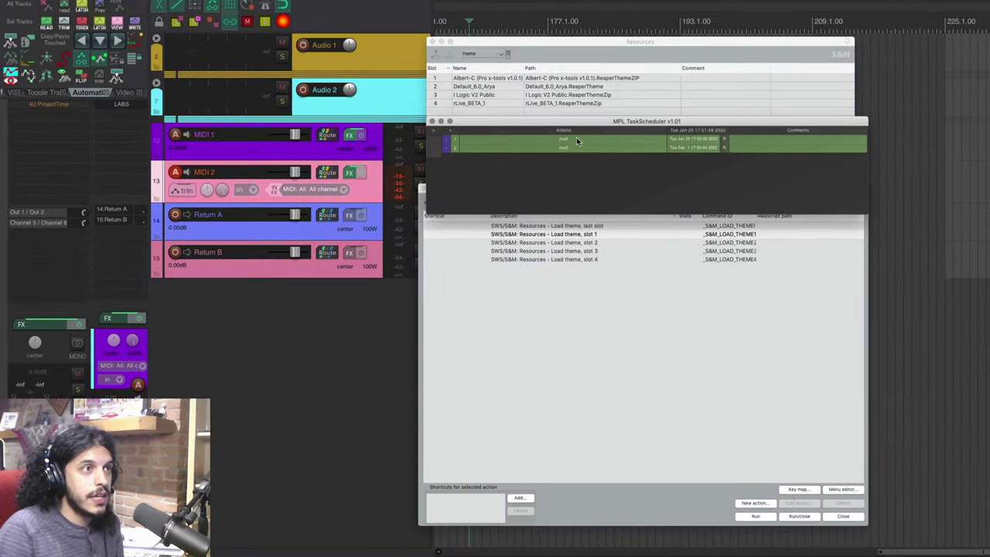
- Assign the pasted Load theme, slot 1 command ID to the first event
right_click(577, 140)
left_click(575, 144)
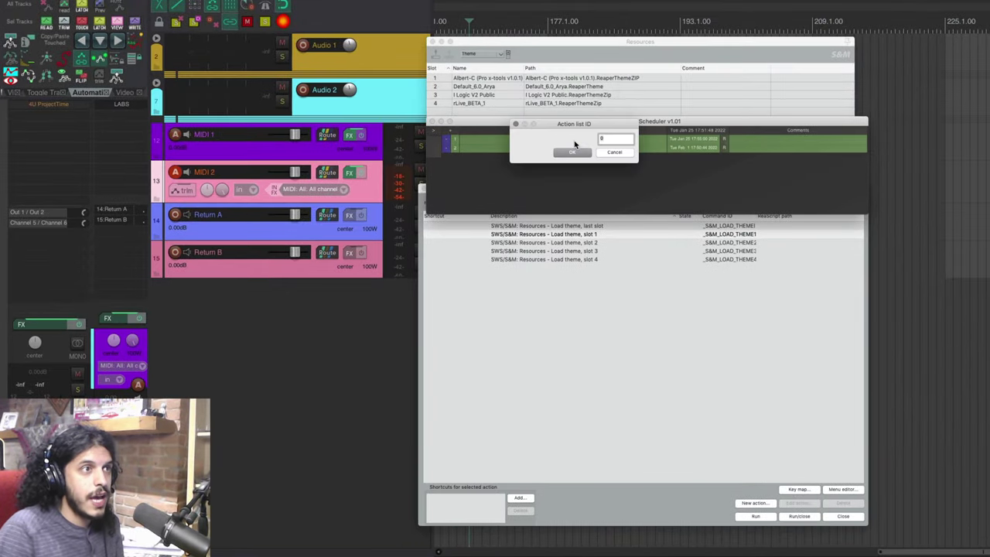
key("super+v")
left_click(574, 153)
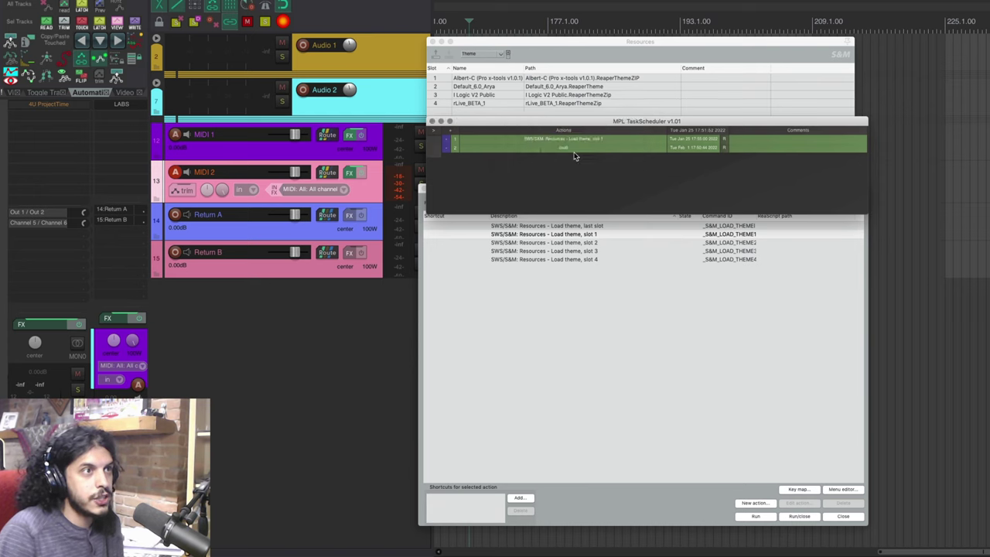
- Copy the Load theme, slot 2 command ID and assign it to the second event
left_click(572, 243)
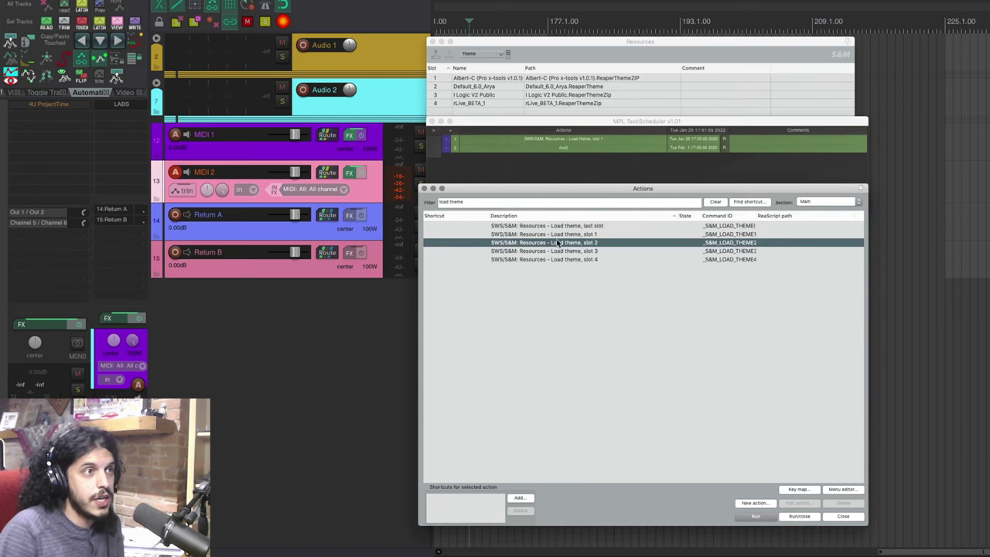
right_click(556, 243)
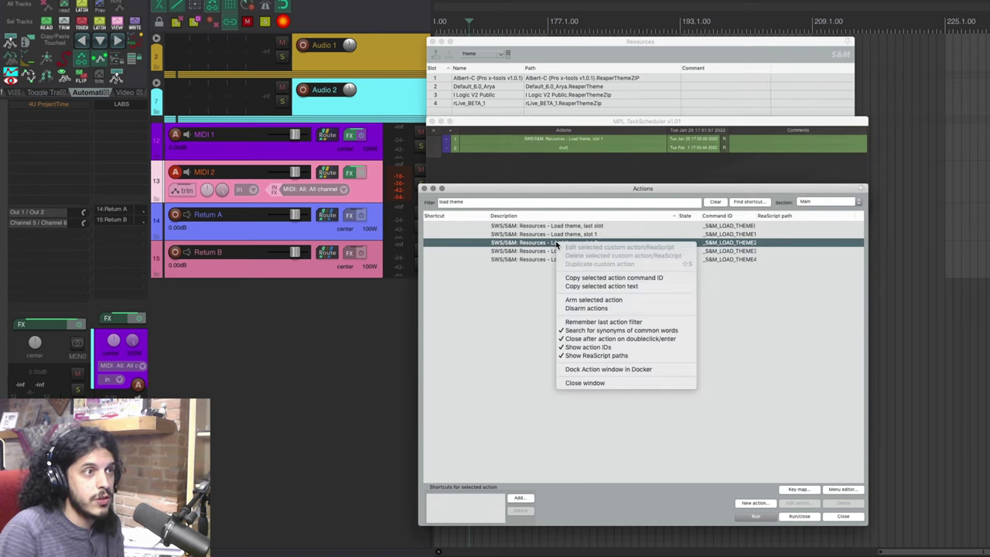
left_click(600, 278)
right_click(563, 149)
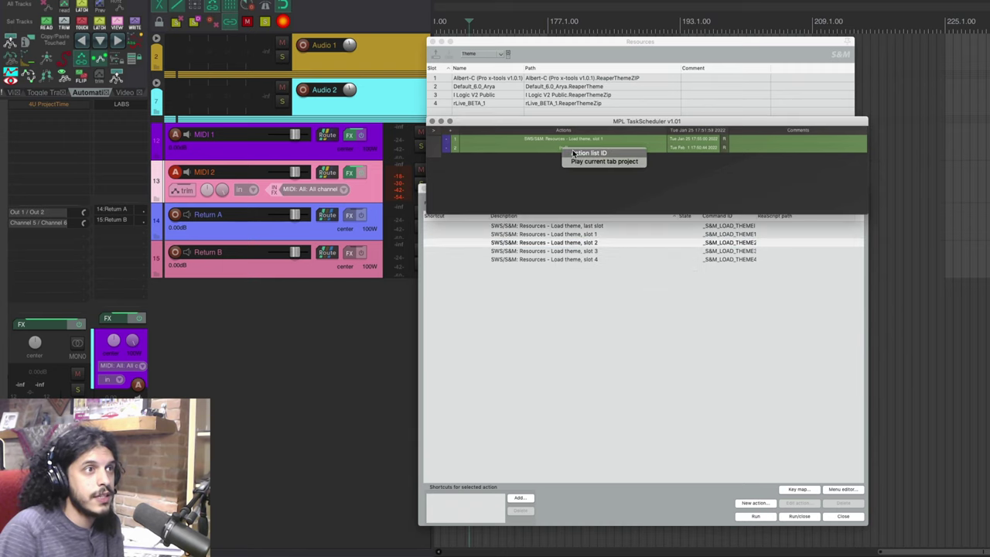
left_click(573, 153)
key("super+v")
left_click(570, 162)
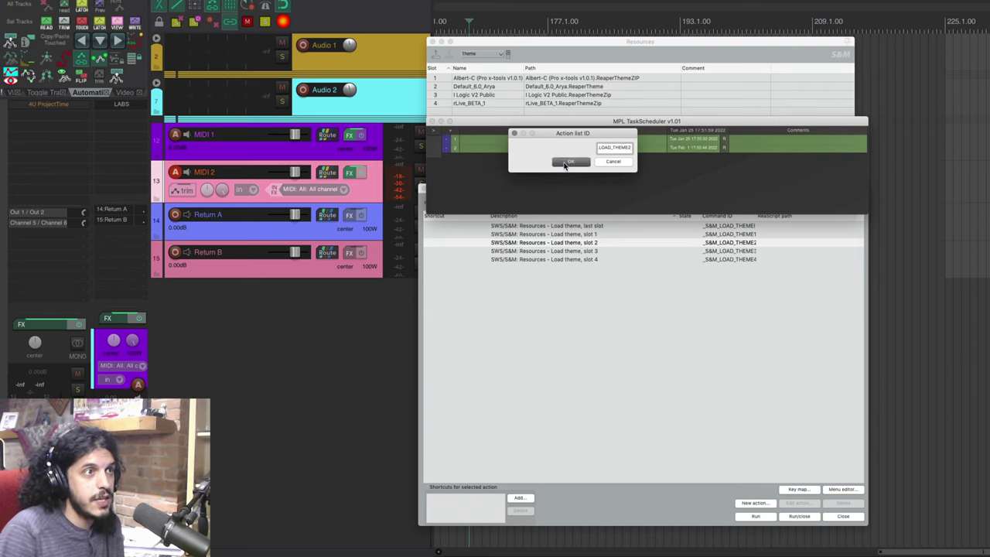
- Add a third scheduled event on day 25 at minute 52
double_click(454, 136)
key("Tab")
type("25")
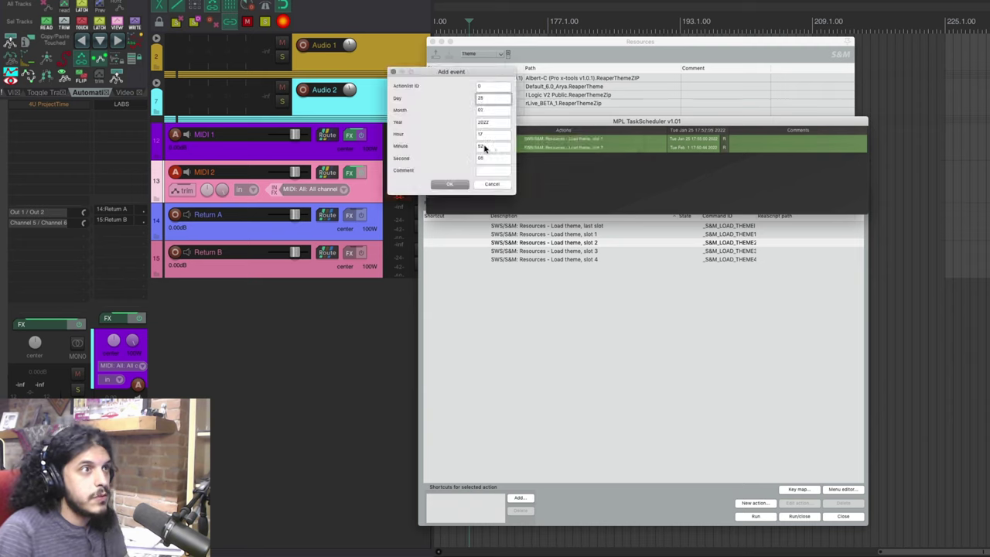
left_click(482, 147)
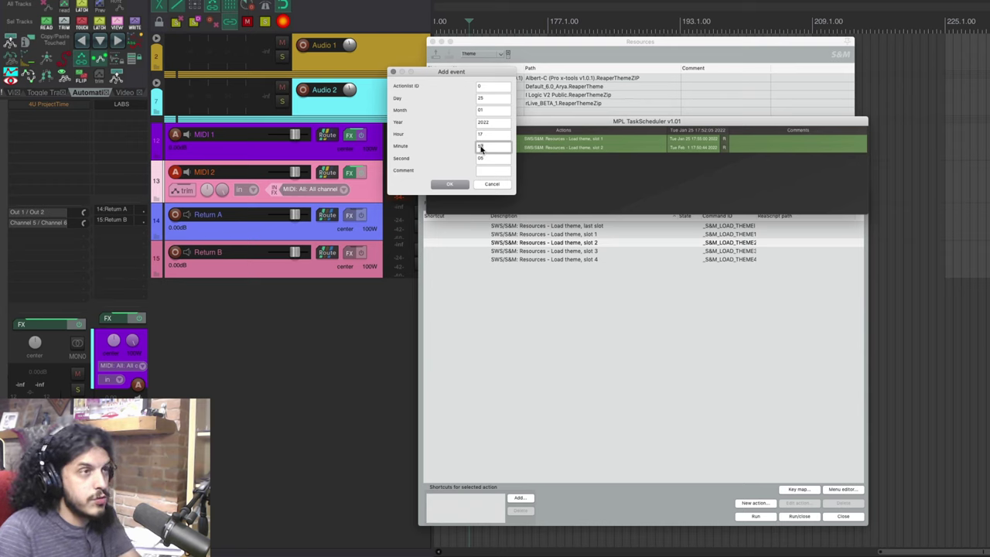
type("52")
left_click(450, 184)
- Reschedule the second event to 25 January, minute 08, seconds 00
double_click(696, 148)
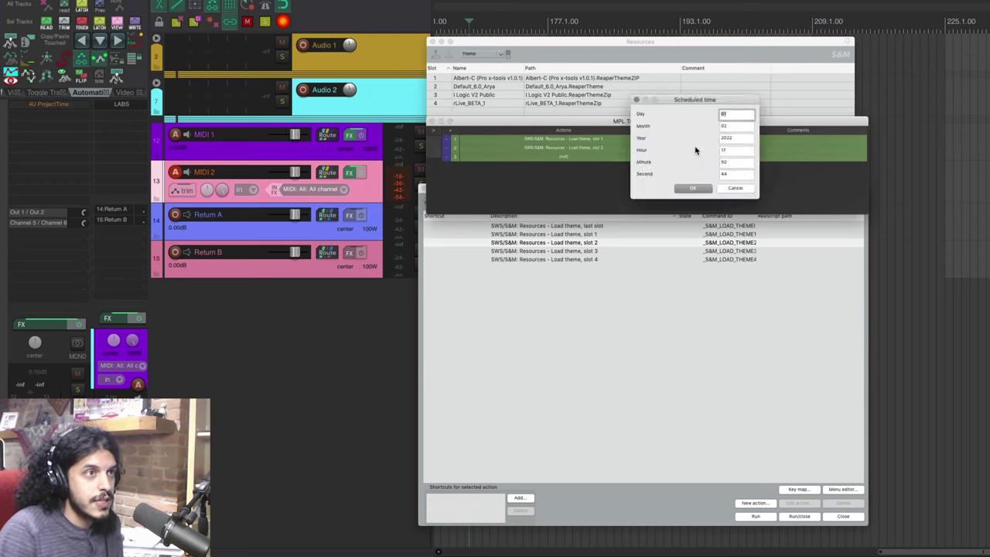
left_click(727, 129)
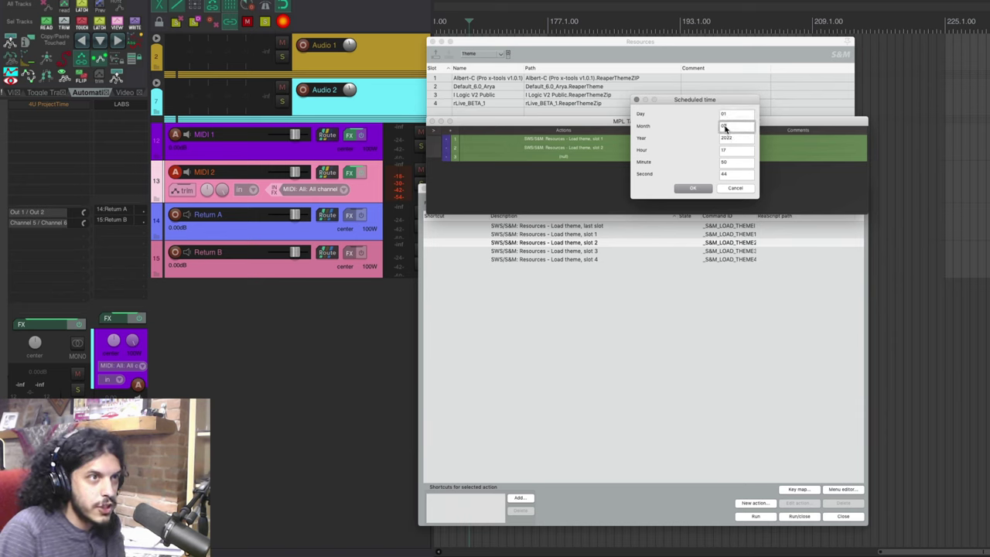
type("01")
key("shift+Tab")
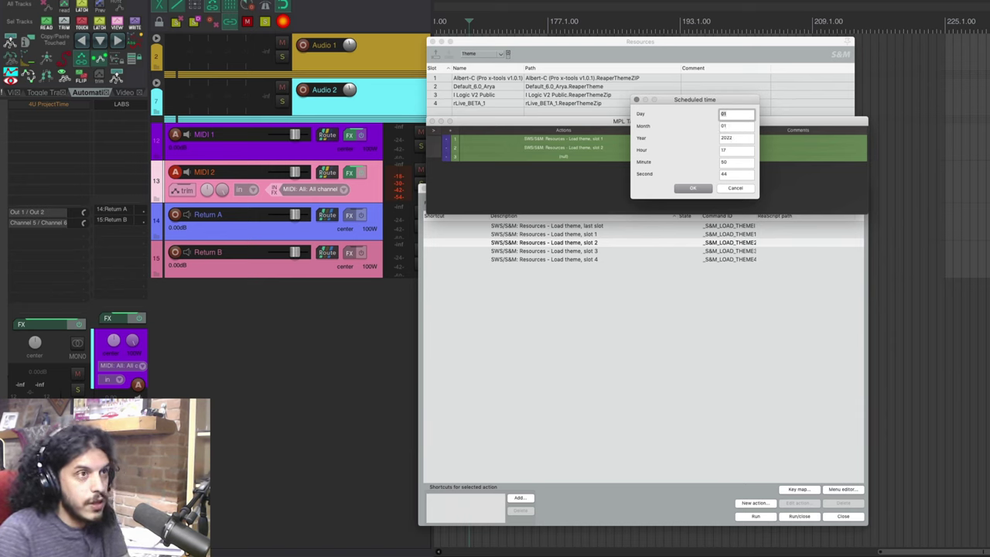
type("25")
left_click(728, 164)
double_click(725, 164)
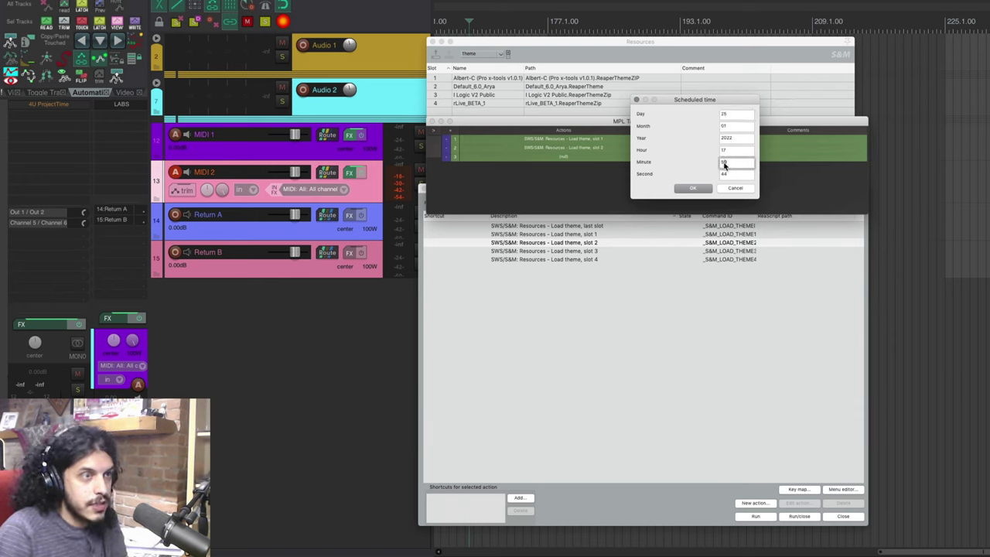
type("08")
key("Tab")
type("00")
left_click(694, 188)
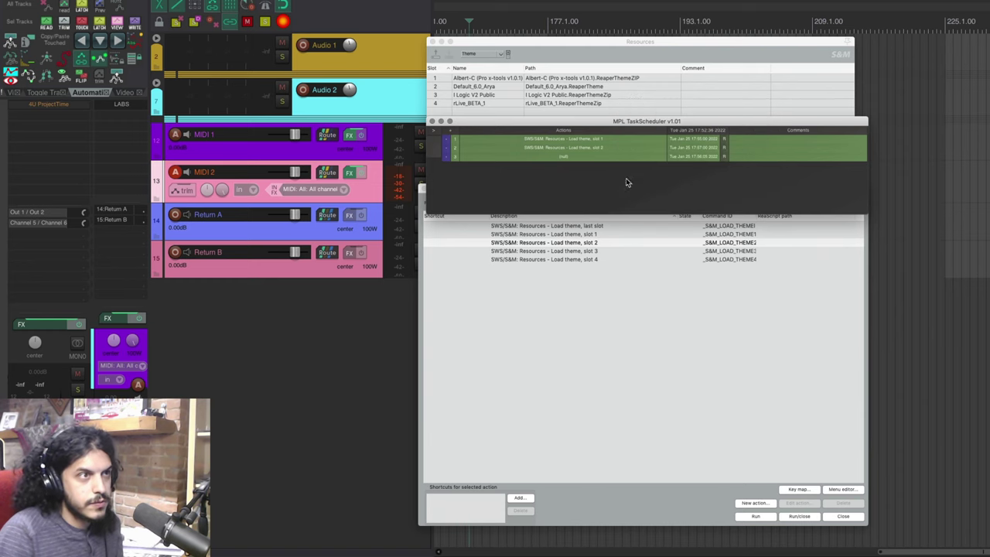
- Begin assigning an action ID to the third event
left_click(577, 160)
left_click(588, 162)
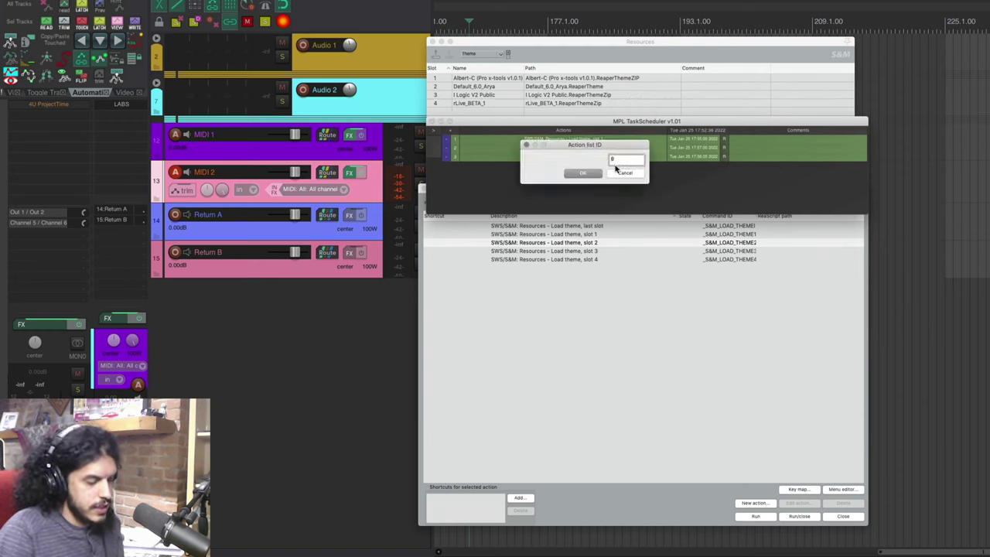
left_click(583, 172)
- Copy the SWS load theme slot 3 command ID and assign it to the third event
left_click(576, 260)
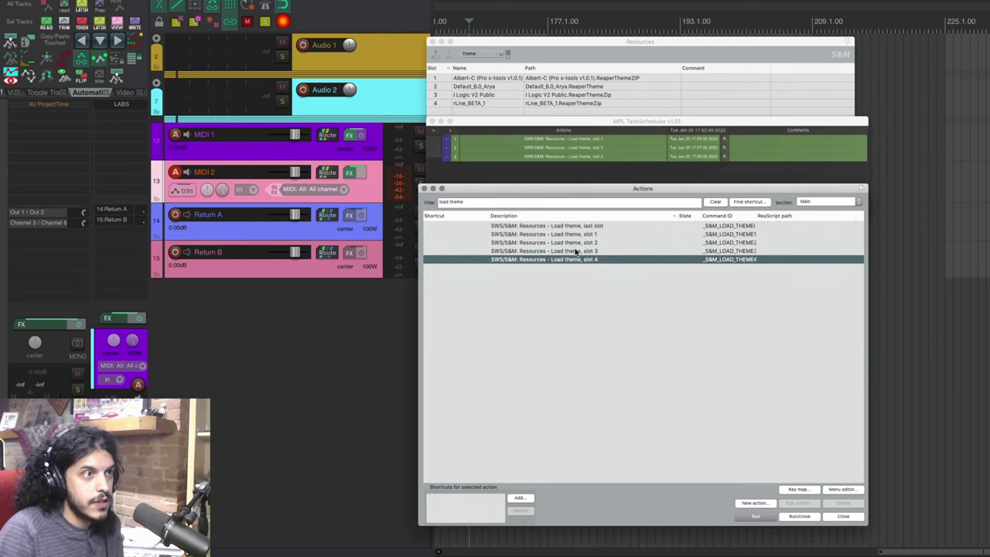
right_click(576, 251)
left_click(583, 251)
right_click(583, 250)
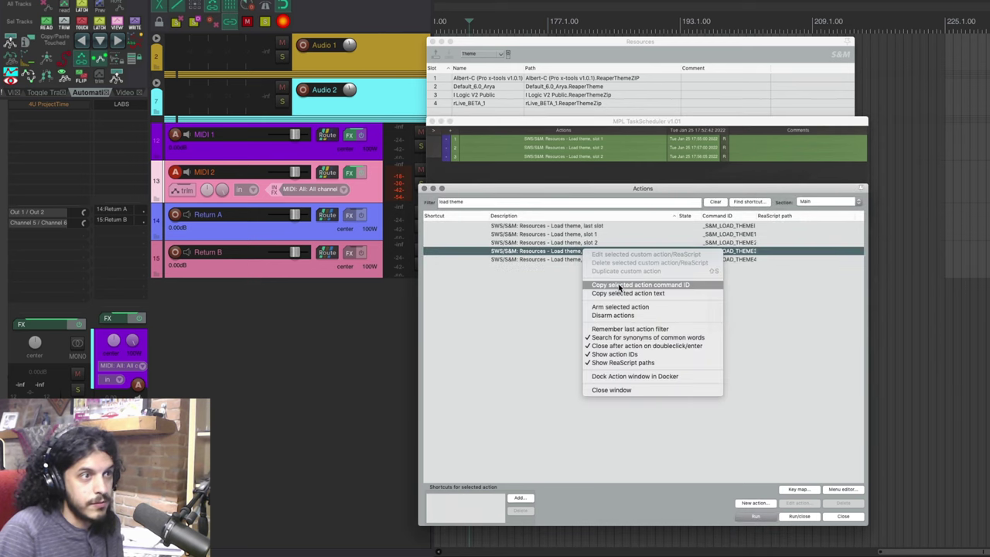
left_click(621, 286)
left_click(594, 160)
left_click(593, 159)
left_click(602, 160)
left_click(600, 170)
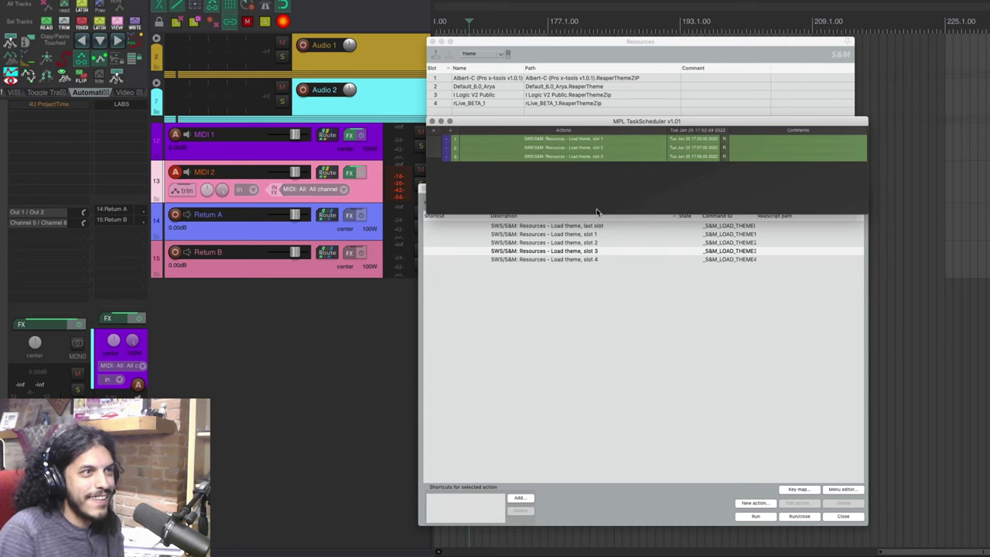
- Add a fourth scheduled event on day 25 at minute 57
left_click(454, 130)
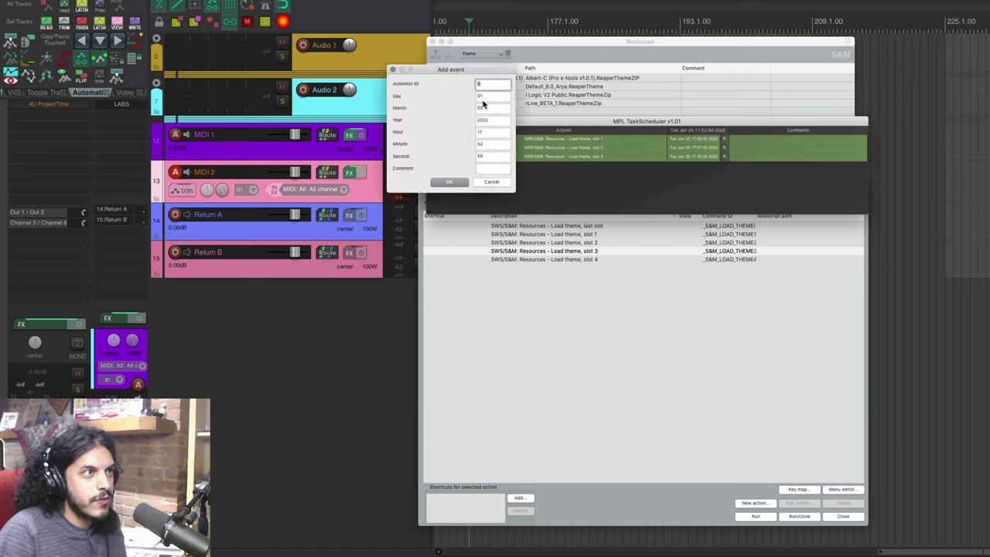
key("Tab")
type("25")
key("Tab")
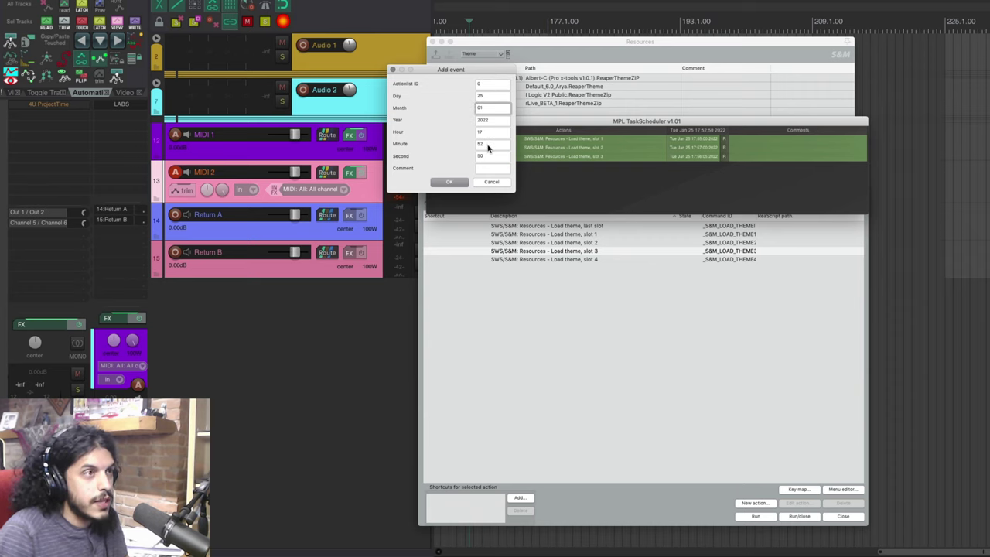
double_click(485, 144)
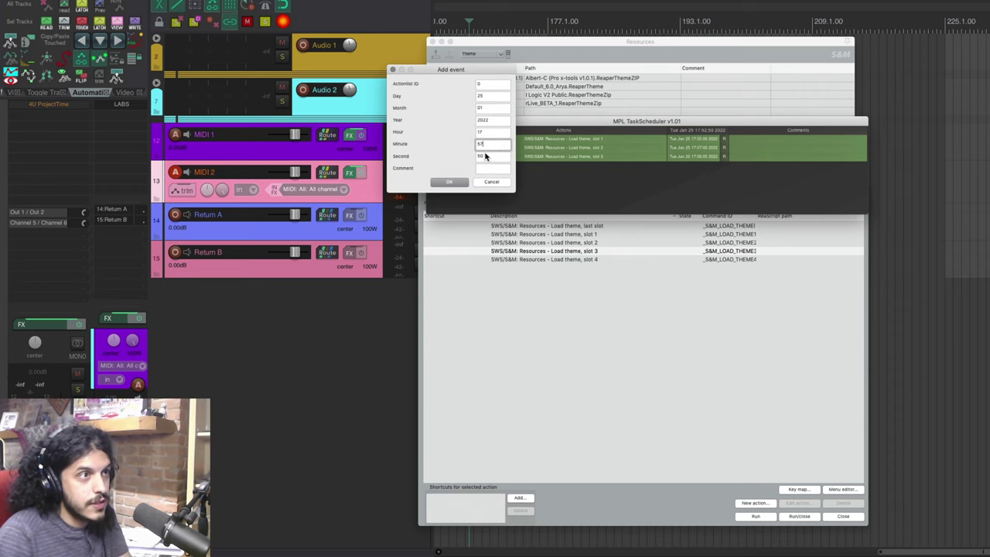
type("57")
left_click(449, 183)
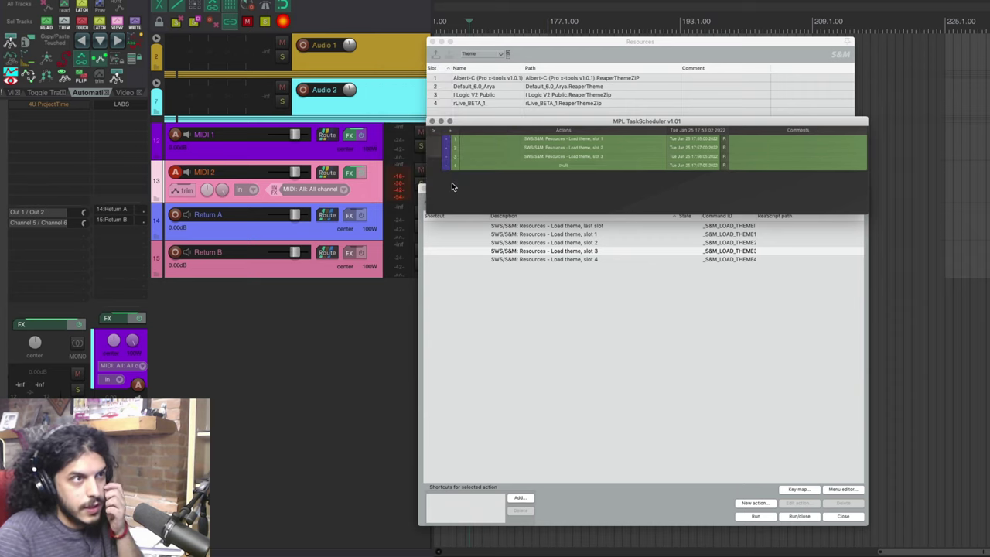
- Copy the load theme slot 4 command ID and assign it to the fourth event
right_click(563, 260)
left_click(604, 294)
right_click(565, 169)
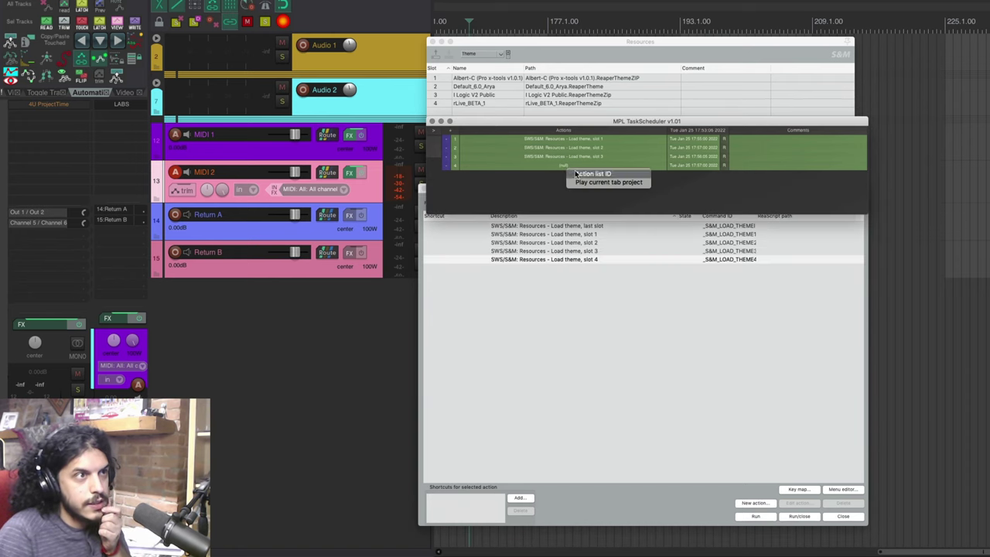
left_click(587, 178)
left_click(580, 187)
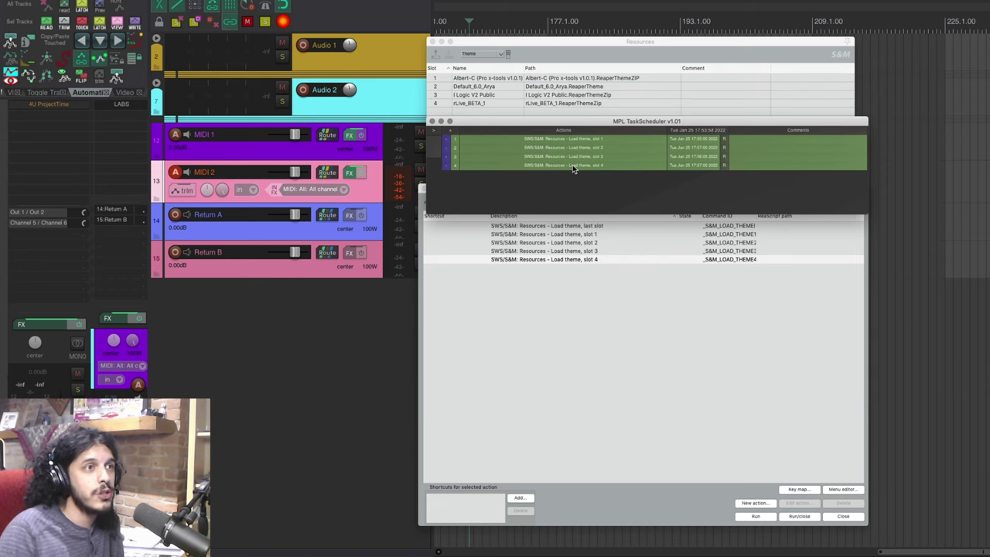
- Set the first event's repeat to Repeat always, with Every day selected
left_click(725, 142)
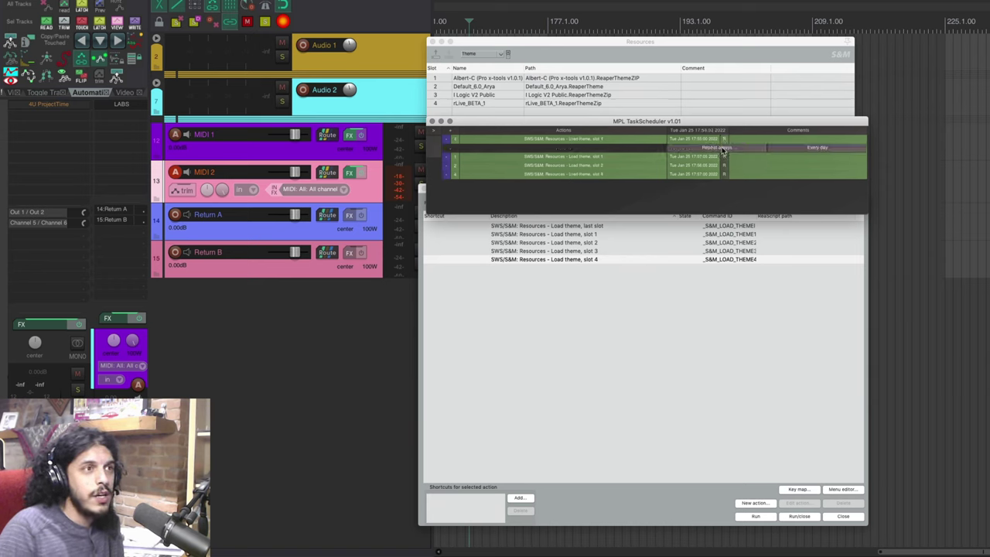
left_click(718, 149)
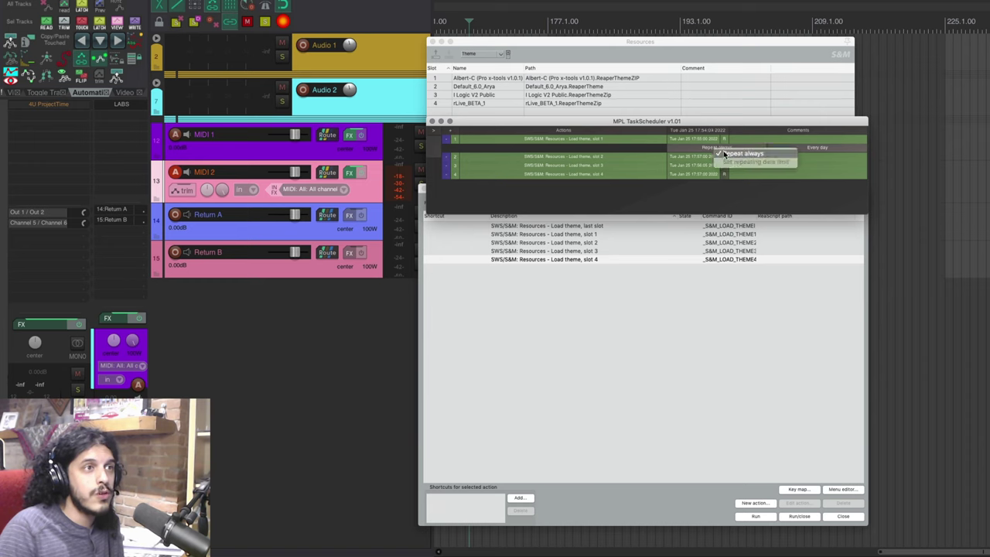
left_click(773, 125)
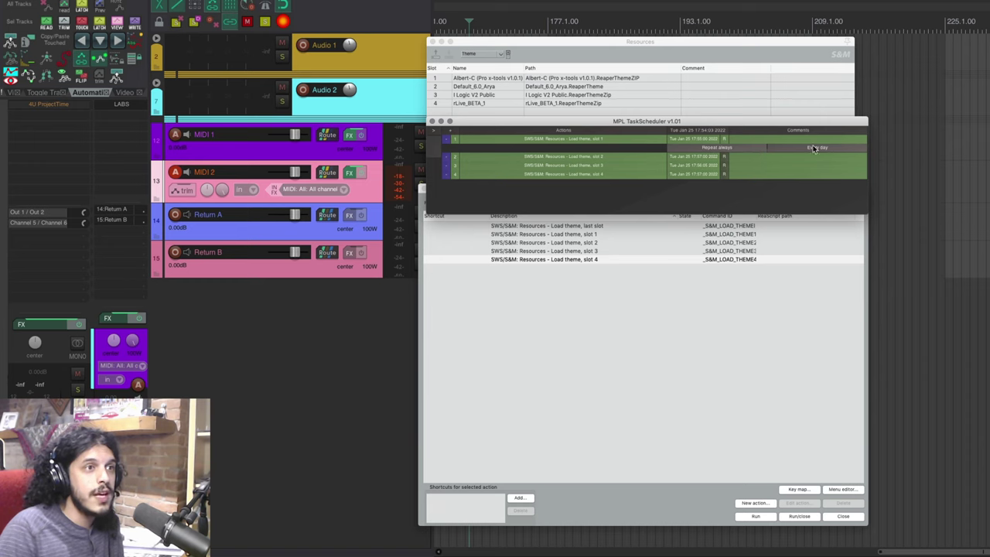
left_click(813, 149)
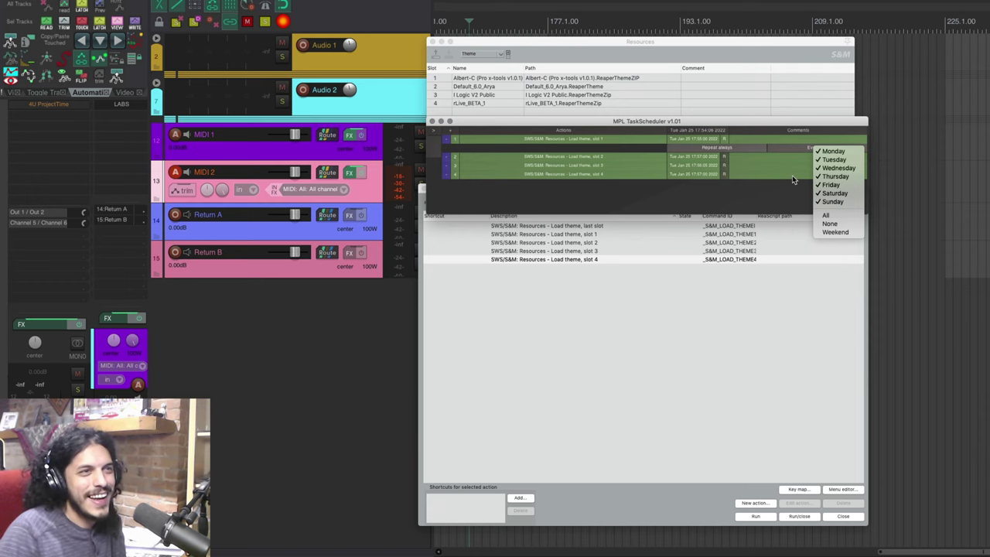
left_click(758, 203)
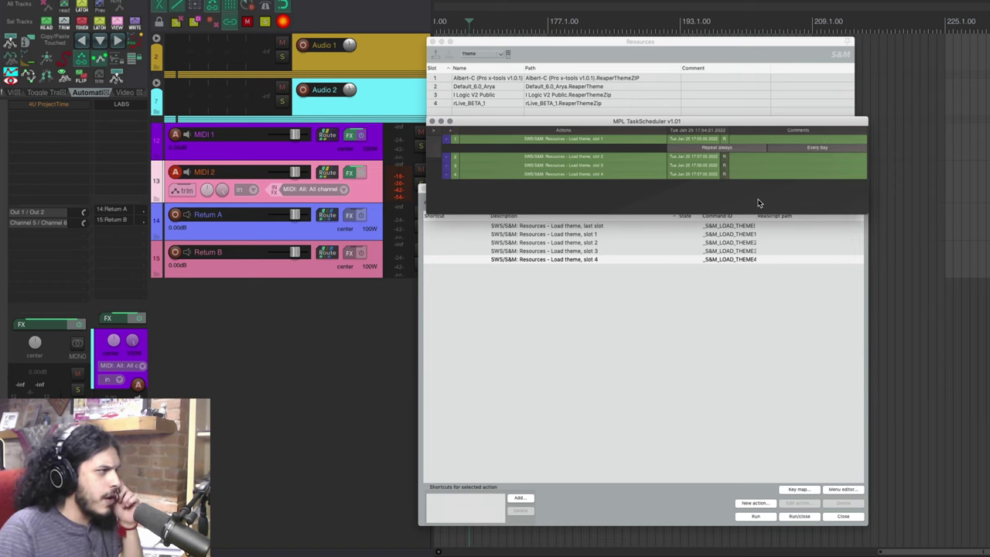